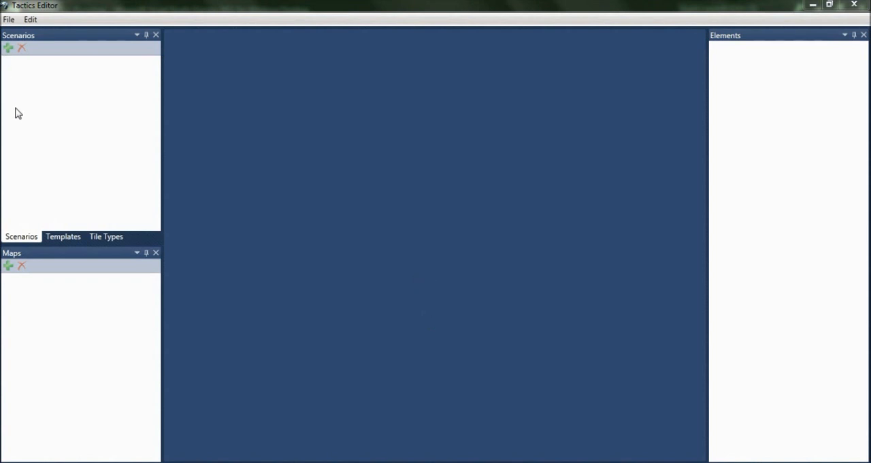
Step: Create a new project and add one scenario to it
{"action": "left_click", "coordinate": [7, 20]}
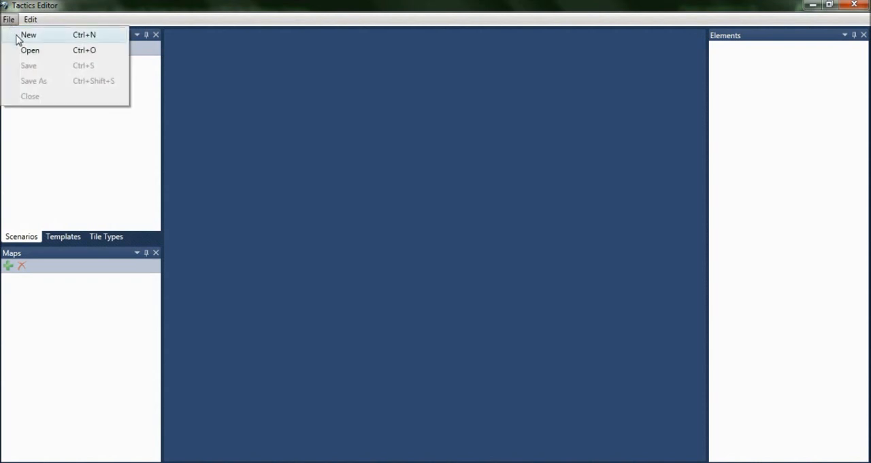
{"action": "left_click", "coordinate": [18, 35]}
{"action": "left_click", "coordinate": [8, 48]}
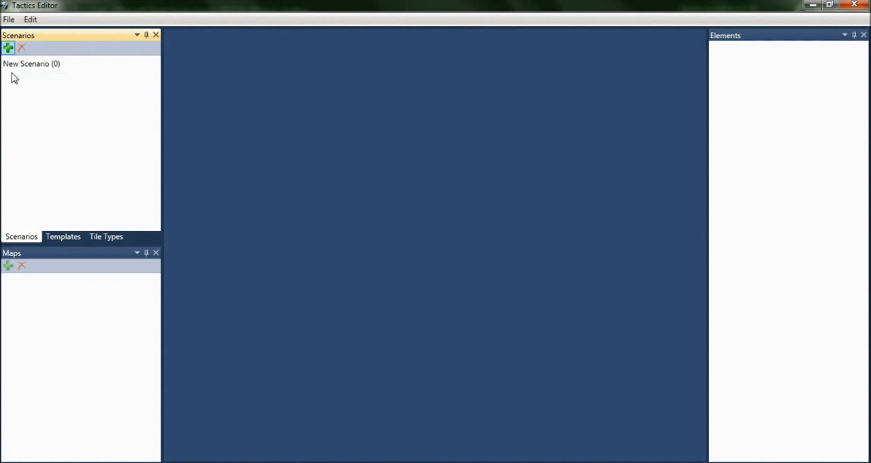
Step: Add a level map to the new scenario and open the map for editing
{"action": "left_click", "coordinate": [12, 68]}
{"action": "left_click", "coordinate": [8, 266]}
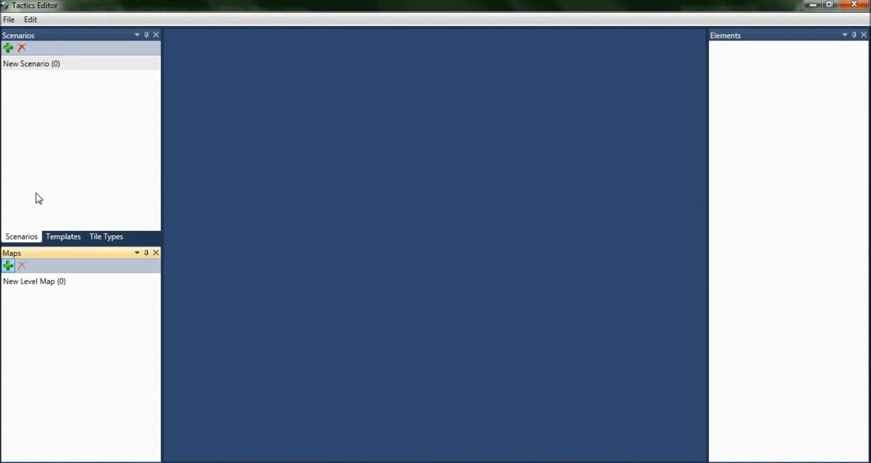
{"action": "double_click", "coordinate": [42, 281]}
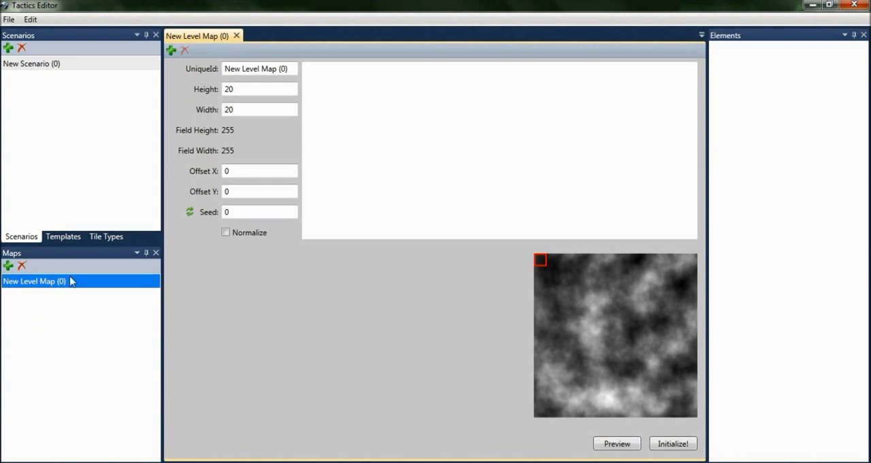
Step: Add five new tile types to the project
{"action": "left_click", "coordinate": [97, 239]}
{"action": "left_click", "coordinate": [8, 49]}
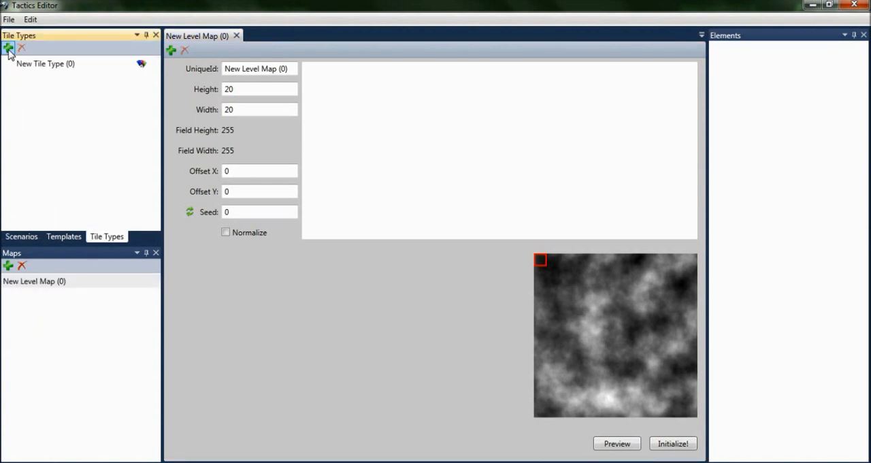
{"action": "left_click", "coordinate": [8, 49]}
{"action": "left_click", "coordinate": [8, 49]}
{"action": "left_click", "coordinate": [8, 49]}
{"action": "left_click", "coordinate": [8, 49]}
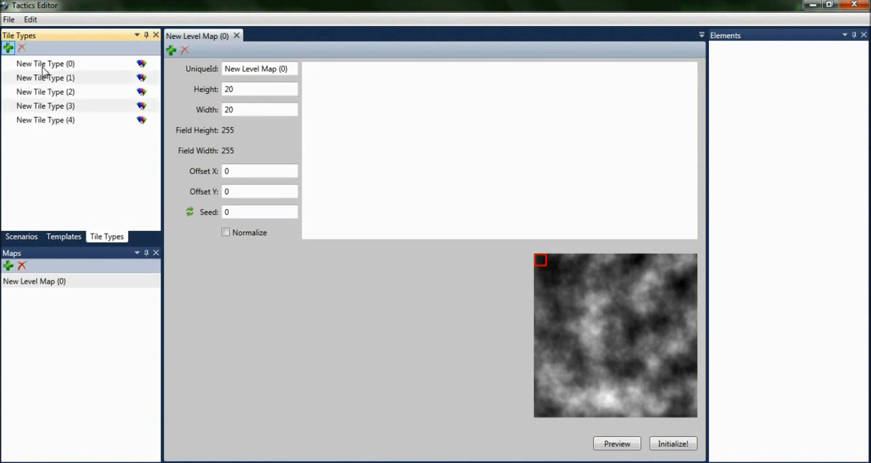
Step: Rename the first tile type as Mountains
{"action": "double_click", "coordinate": [44, 65]}
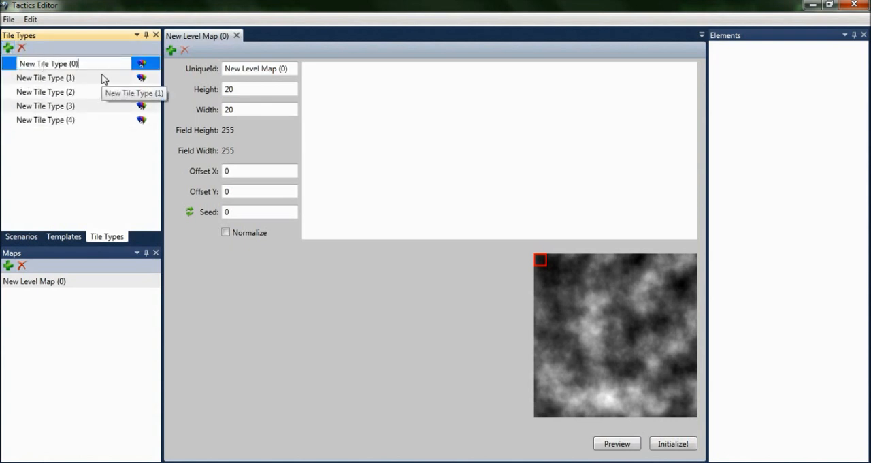
{"action": "key", "text": "BackSpace"}
{"action": "key", "text": "BackSpace"}
{"action": "key", "text": "BackSpace"}
{"action": "key", "text": "BackSpace"}
{"action": "key", "text": "BackSpace"}
{"action": "key", "text": "BackSpace"}
{"action": "key", "text": "BackSpace"}
{"action": "key", "text": "BackSpace"}
{"action": "key", "text": "BackSpace"}
{"action": "key", "text": "BackSpace"}
{"action": "key", "text": "BackSpace"}
{"action": "key", "text": "BackSpace"}
{"action": "key", "text": "BackSpace"}
{"action": "key", "text": "BackSpace"}
{"action": "key", "text": "BackSpace"}
{"action": "key", "text": "BackSpace"}
{"action": "type", "text": "Mountains"}
{"action": "key", "text": "Return"}
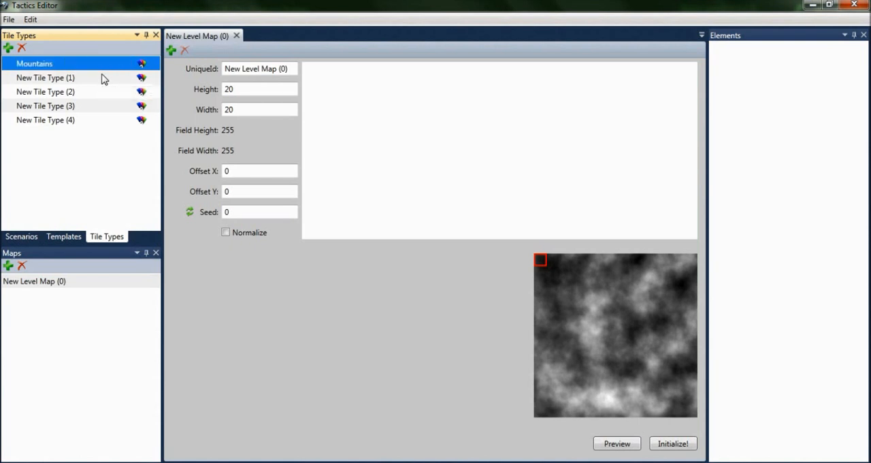
Step: Rename the second tile type as Forest
{"action": "left_click", "coordinate": [56, 76]}
{"action": "left_click", "coordinate": [83, 78]}
{"action": "left_click_drag", "start_coordinate": [85, 78], "coordinate": [20, 85]}
{"action": "type", "text": "Forest"}
{"action": "key", "text": "Return"}
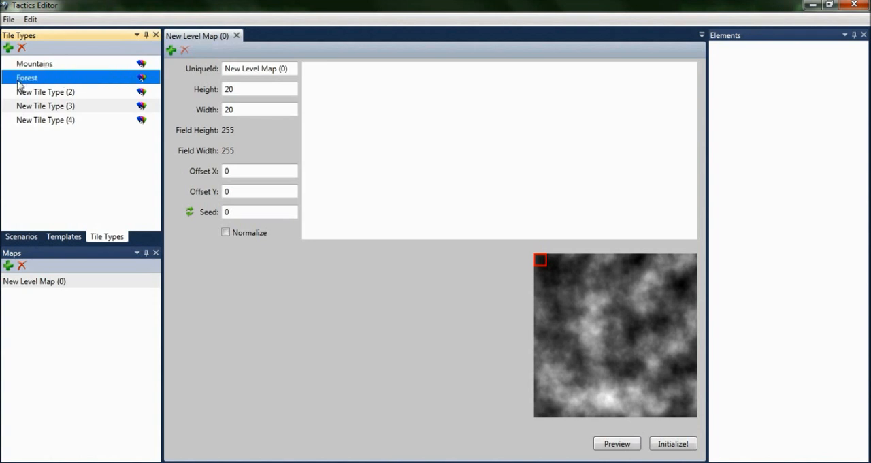
Step: Rename the third tile type as Plains
{"action": "key", "text": "Down"}
{"action": "key", "text": "F2"}
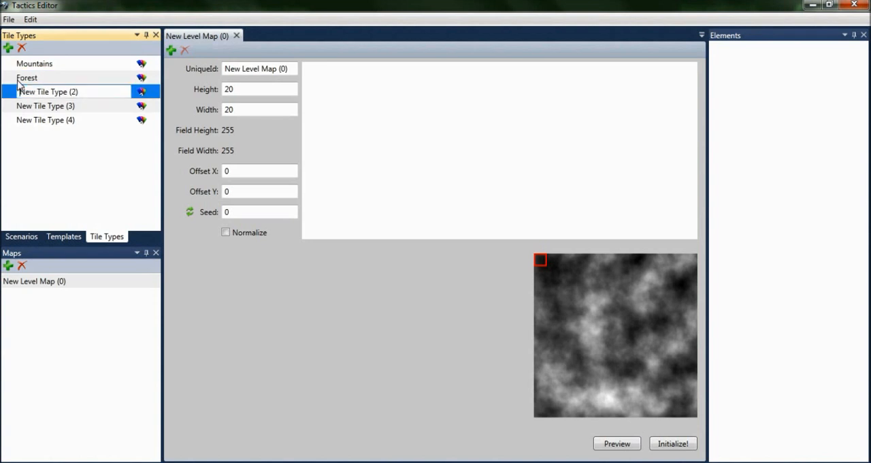
{"action": "left_click_drag", "start_coordinate": [92, 95], "coordinate": [17, 94]}
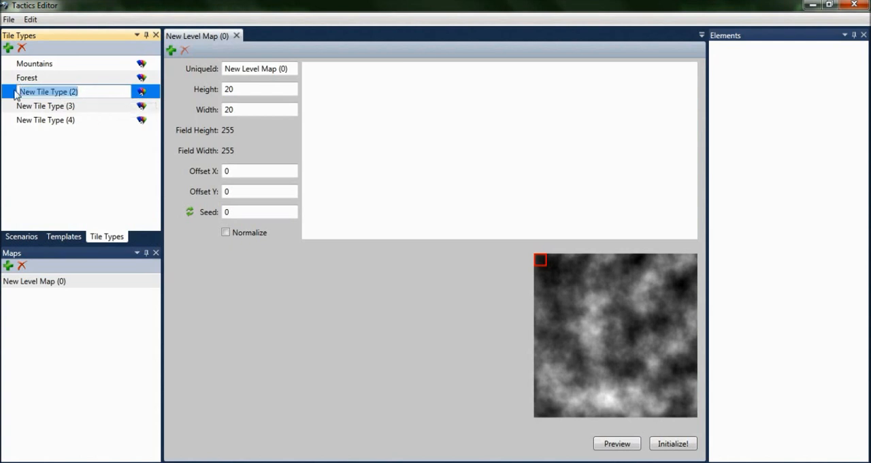
{"action": "key", "text": "BackSpace"}
{"action": "type", "text": "Plains"}
{"action": "key", "text": "Return"}
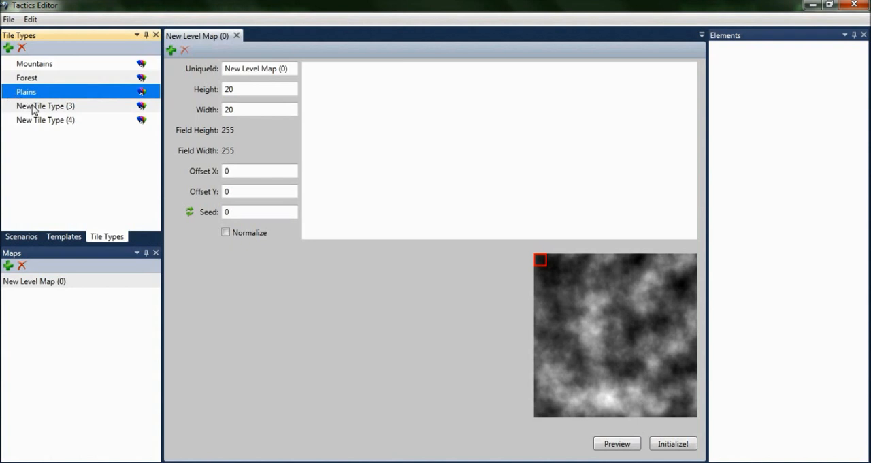
Step: Rename the fourth tile type as Beach
{"action": "left_click", "coordinate": [34, 110]}
{"action": "key", "text": "F2"}
{"action": "left_click_drag", "start_coordinate": [86, 107], "coordinate": [8, 119]}
{"action": "type", "text": "Beach"}
{"action": "key", "text": "Return"}
Step: Rename the fifth tile type as Ocean
{"action": "left_click", "coordinate": [22, 123]}
{"action": "key", "text": "F2"}
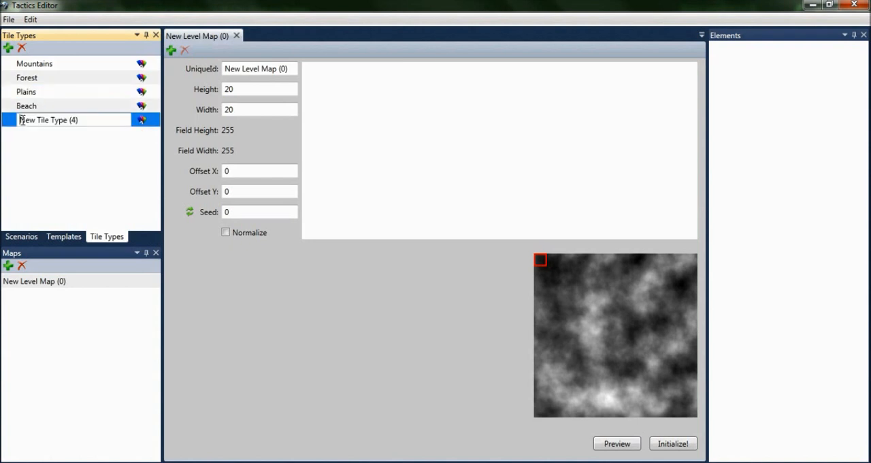
{"action": "left_click_drag", "start_coordinate": [84, 121], "coordinate": [2, 119]}
{"action": "type", "text": "Ocean"}
{"action": "key", "text": "Return"}
Step: Set the colour of the Mountains tile type to the system colour Peru
{"action": "left_click", "coordinate": [141, 65]}
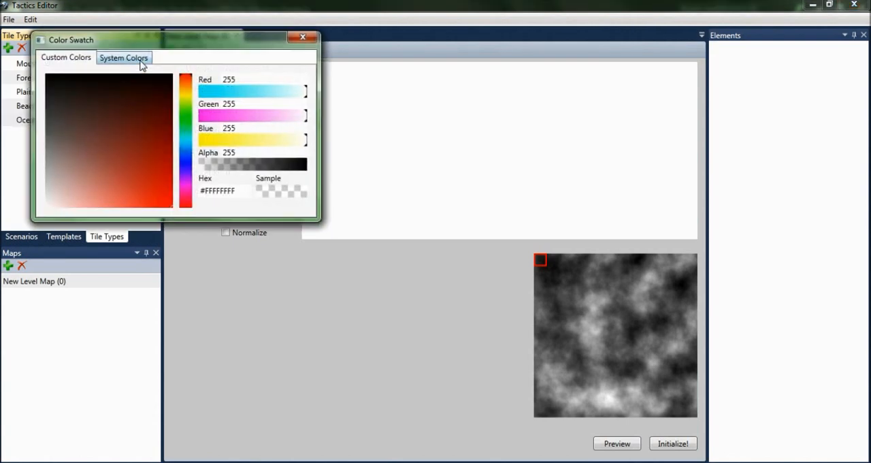
{"action": "left_click", "coordinate": [140, 62]}
{"action": "scroll", "coordinate": [130, 131], "scroll_direction": "down", "scroll_amount": 3}
{"action": "scroll", "coordinate": [135, 140], "scroll_direction": "down", "scroll_amount": 20}
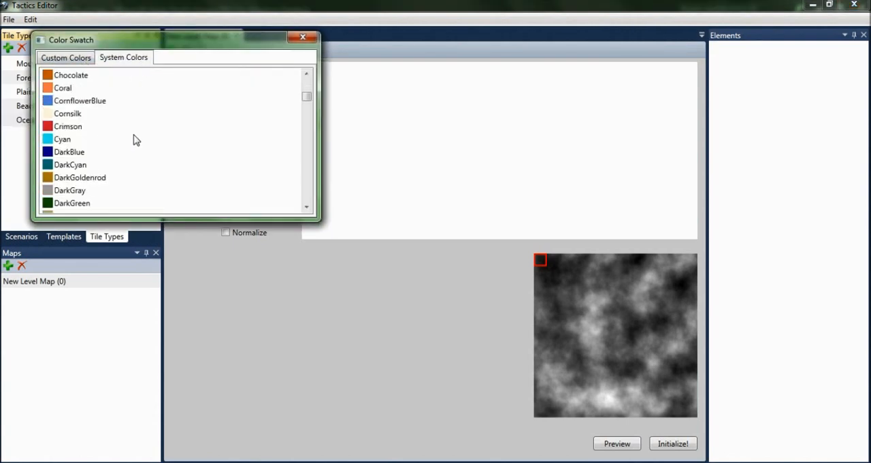
{"action": "scroll", "coordinate": [134, 143], "scroll_direction": "down", "scroll_amount": 10}
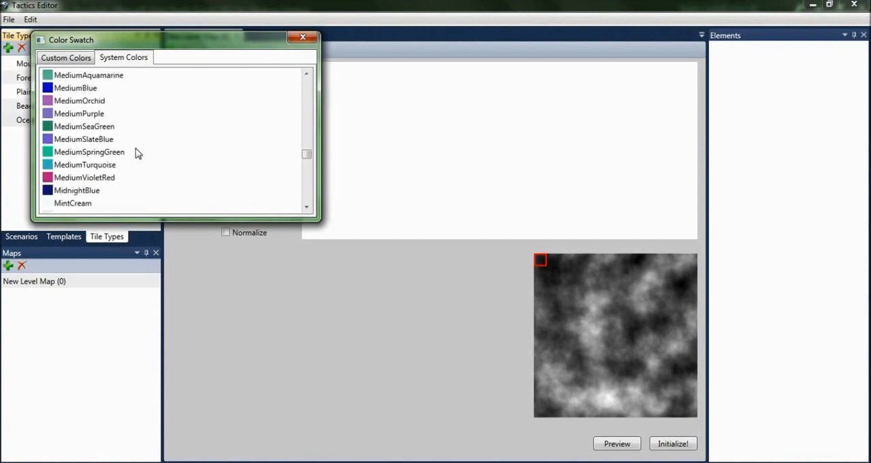
{"action": "left_click", "coordinate": [76, 114]}
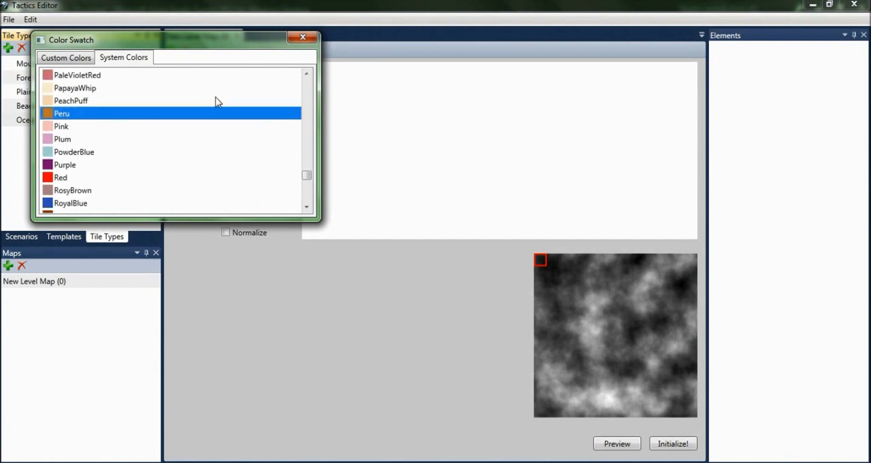
{"action": "left_click", "coordinate": [303, 37]}
Step: Set the colour of the Forest tile type to the system colour DarkGreen
{"action": "left_click", "coordinate": [142, 78]}
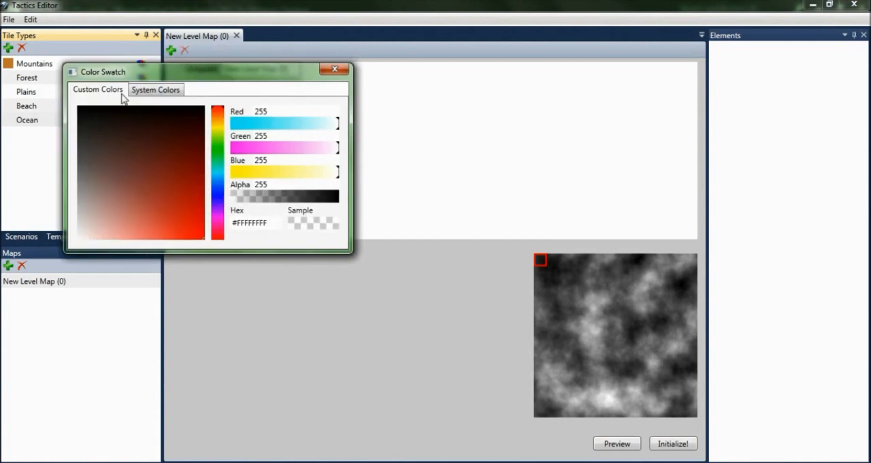
{"action": "left_click", "coordinate": [147, 89]}
{"action": "scroll", "coordinate": [126, 154], "scroll_direction": "down", "scroll_amount": 5}
{"action": "left_click", "coordinate": [117, 234]}
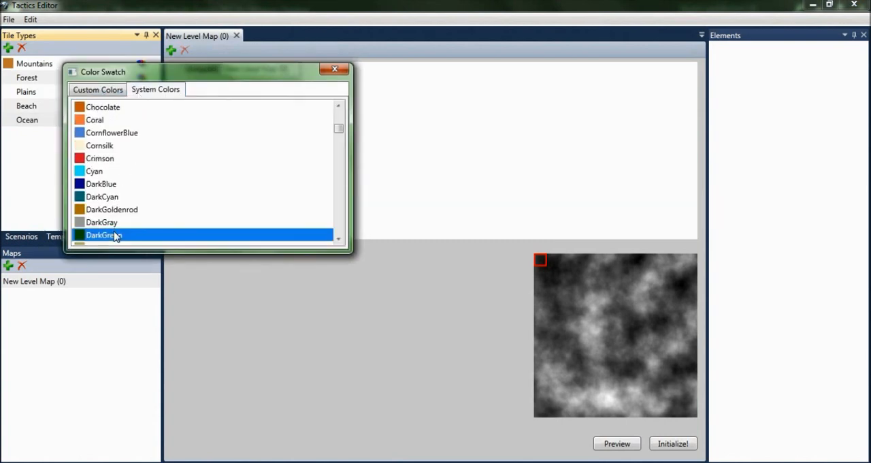
{"action": "left_click", "coordinate": [334, 69]}
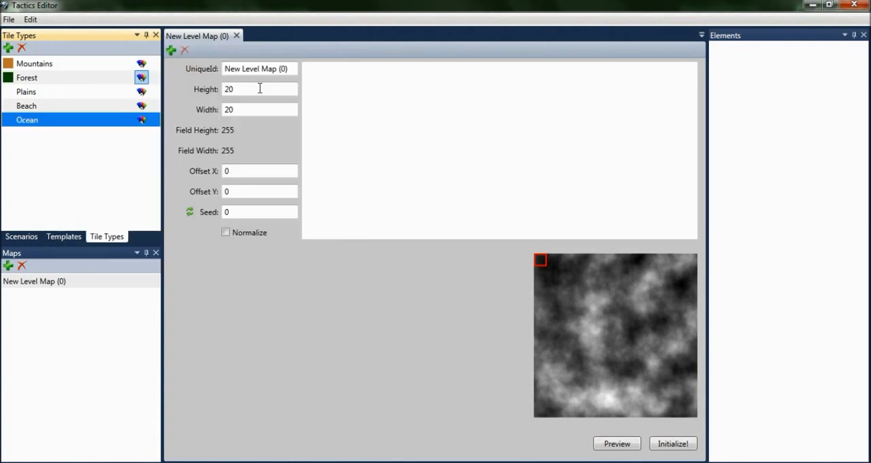
Step: Set the colour of the Plains tile type to the system colour LightGreen
{"action": "left_click", "coordinate": [140, 91]}
{"action": "left_click", "coordinate": [193, 124]}
{"action": "scroll", "coordinate": [204, 190], "scroll_direction": "down", "scroll_amount": 5}
{"action": "scroll", "coordinate": [204, 190], "scroll_direction": "down", "scroll_amount": 20}
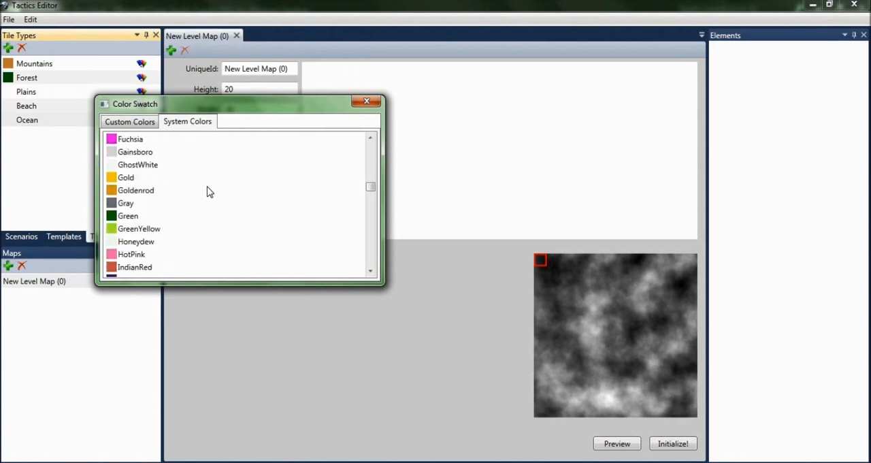
{"action": "scroll", "coordinate": [136, 178], "scroll_direction": "down", "scroll_amount": 5}
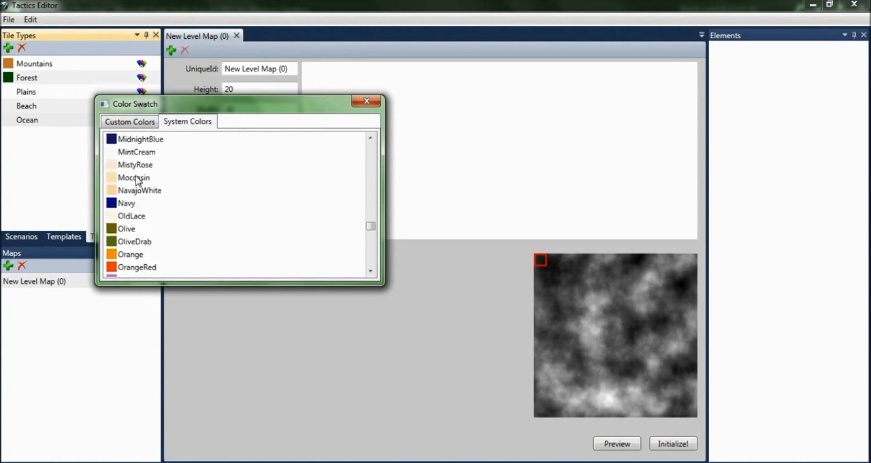
{"action": "scroll", "coordinate": [136, 216], "scroll_direction": "up", "scroll_amount": 7}
{"action": "scroll", "coordinate": [136, 214], "scroll_direction": "up", "scroll_amount": 2}
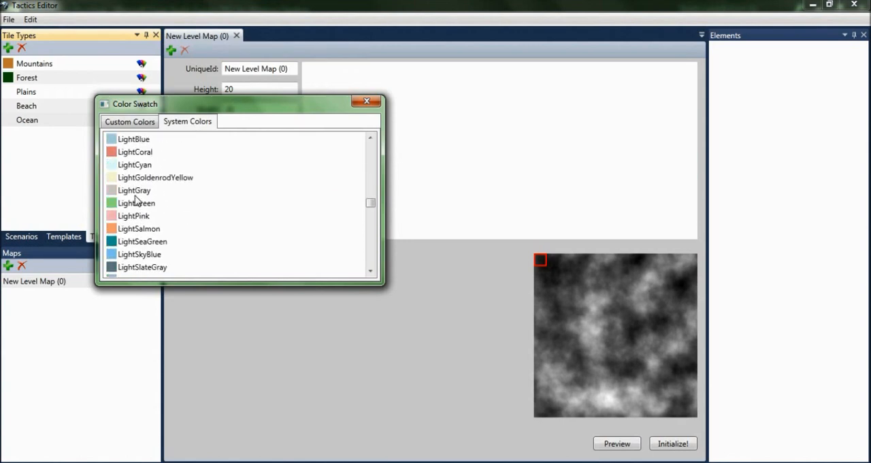
{"action": "left_click", "coordinate": [133, 204]}
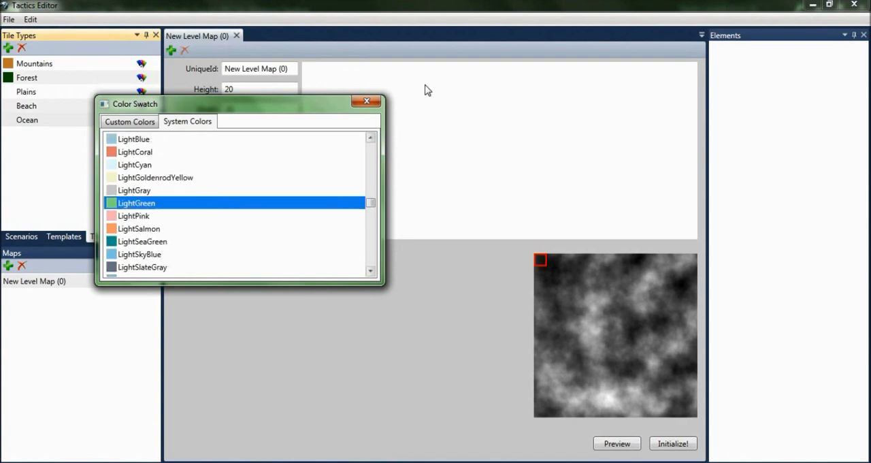
{"action": "left_click", "coordinate": [367, 100]}
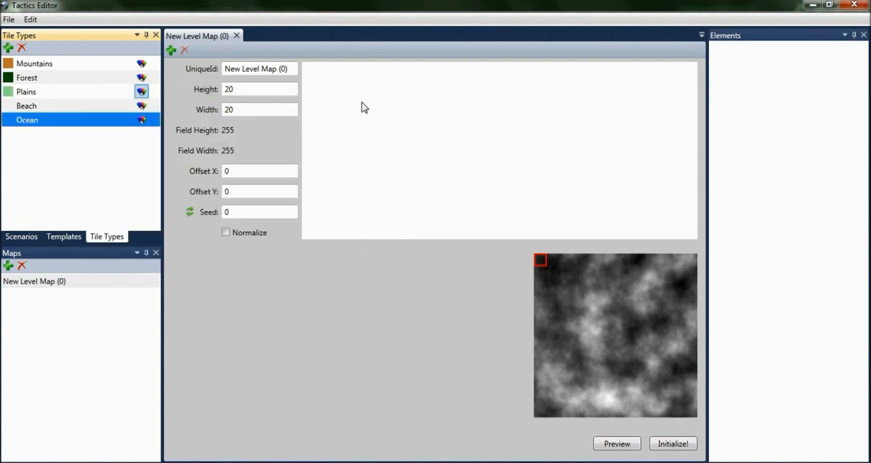
Step: Set the colour of the Beach tile type to the system colour Wheat
{"action": "left_click", "coordinate": [141, 106]}
{"action": "left_click", "coordinate": [102, 43]}
{"action": "left_click_drag", "start_coordinate": [290, 68], "coordinate": [290, 181]}
{"action": "left_click", "coordinate": [50, 150]}
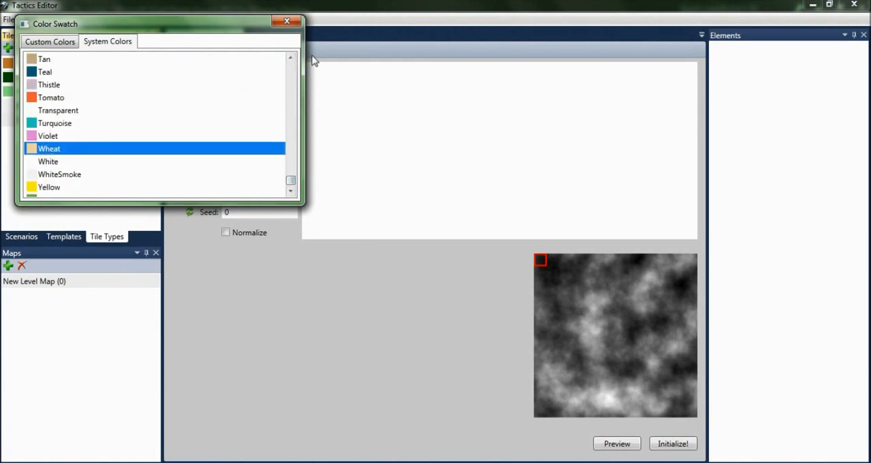
{"action": "left_click", "coordinate": [297, 25]}
Step: Set the colour of the Ocean tile type to the system colour Blue
{"action": "left_click", "coordinate": [141, 120]}
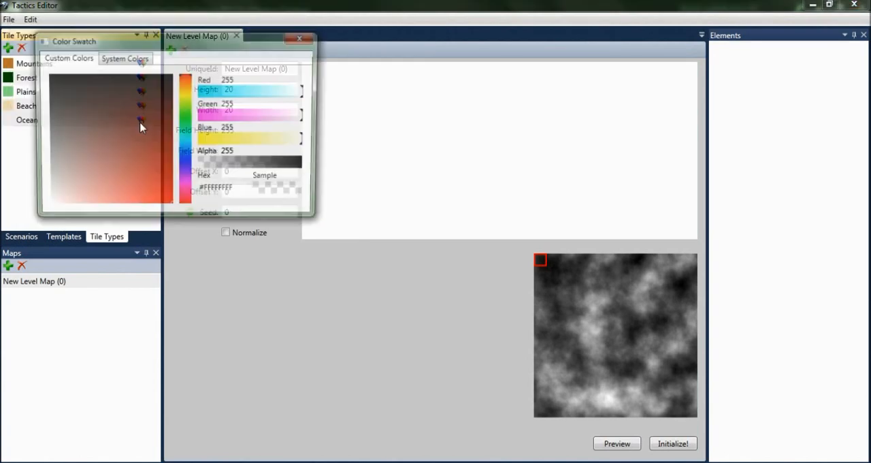
{"action": "left_click", "coordinate": [124, 58]}
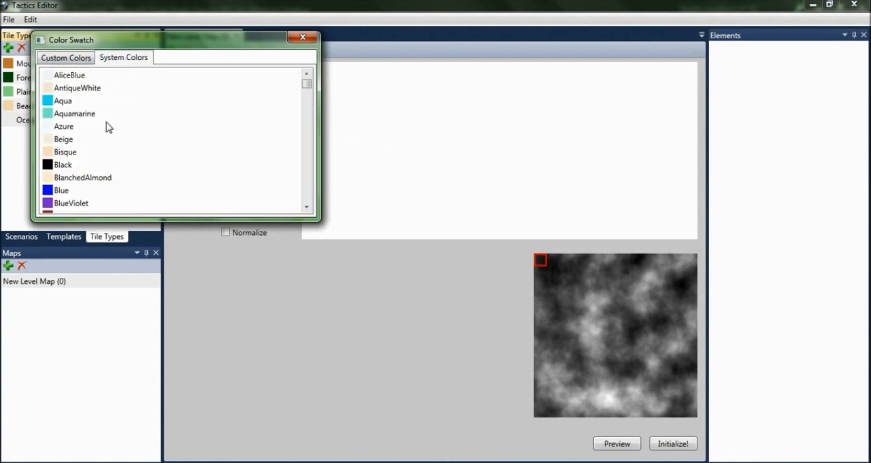
{"action": "left_click", "coordinate": [57, 191]}
{"action": "left_click", "coordinate": [302, 38]}
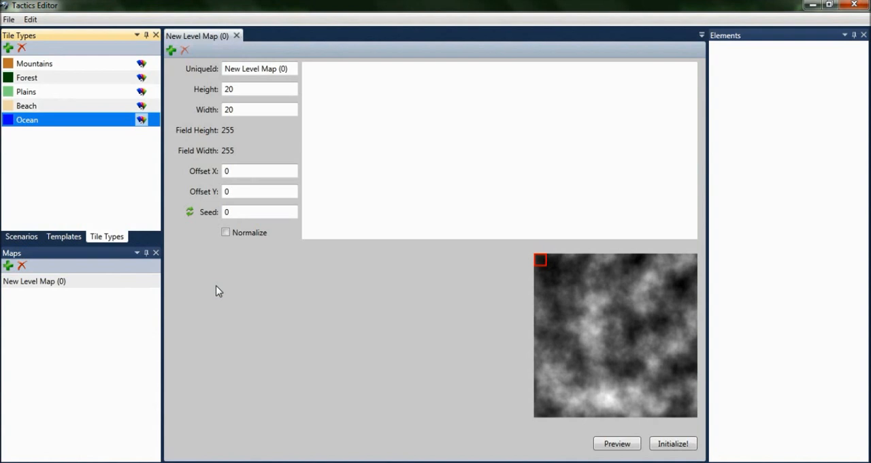
Step: Add five relative-quantity entries for tile types to the level map
{"action": "left_click", "coordinate": [172, 53]}
{"action": "left_click", "coordinate": [172, 53]}
{"action": "left_click", "coordinate": [172, 52]}
{"action": "left_click", "coordinate": [172, 52]}
{"action": "left_click", "coordinate": [173, 52]}
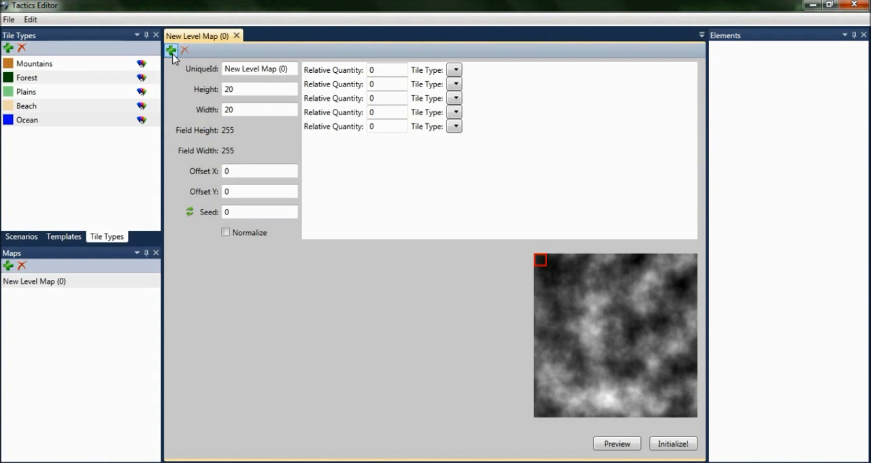
Step: Assign the tile types Mountains, Forest, Plains, Beach and Ocean, in that order, to the level map's five quantity entries
{"action": "left_click", "coordinate": [455, 70]}
{"action": "left_click", "coordinate": [480, 83]}
{"action": "left_click", "coordinate": [455, 84]}
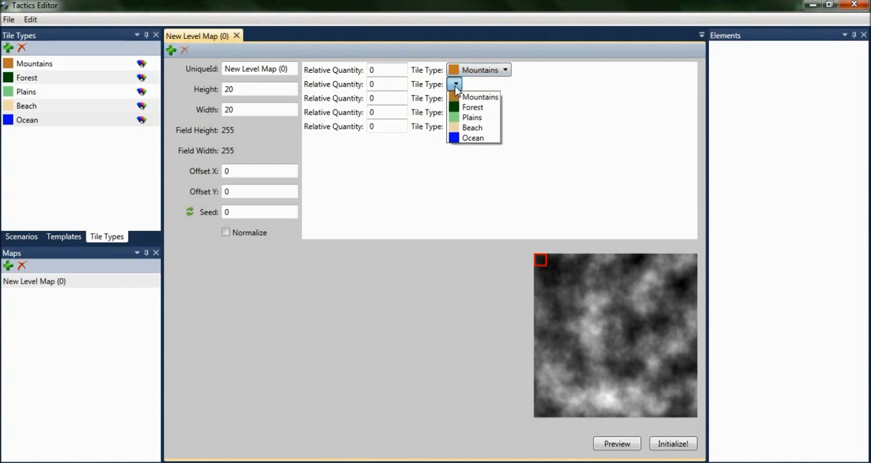
{"action": "left_click", "coordinate": [472, 107]}
{"action": "left_click", "coordinate": [455, 99]}
{"action": "left_click", "coordinate": [471, 131]}
{"action": "left_click", "coordinate": [455, 112]}
{"action": "left_click", "coordinate": [472, 155]}
{"action": "left_click", "coordinate": [454, 127]}
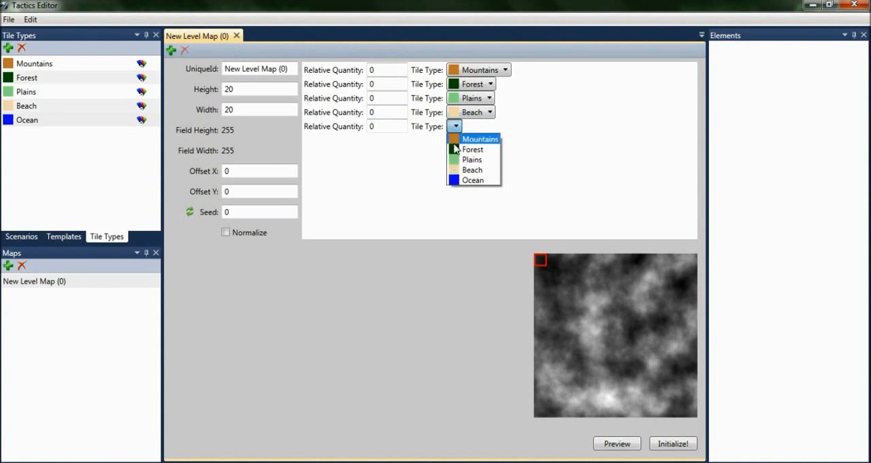
{"action": "left_click", "coordinate": [466, 182]}
Step: Set the relative quantity of all five tile types in the level map to 64
{"action": "left_click", "coordinate": [380, 70]}
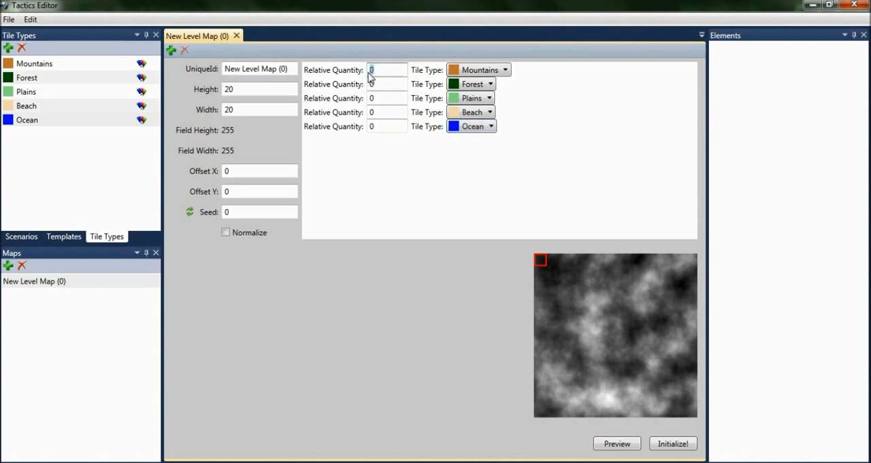
{"action": "type", "text": "64"}
{"action": "left_click", "coordinate": [374, 84]}
{"action": "type", "text": "64"}
{"action": "left_click", "coordinate": [371, 99]}
{"action": "type", "text": "64"}
{"action": "left_click", "coordinate": [372, 114]}
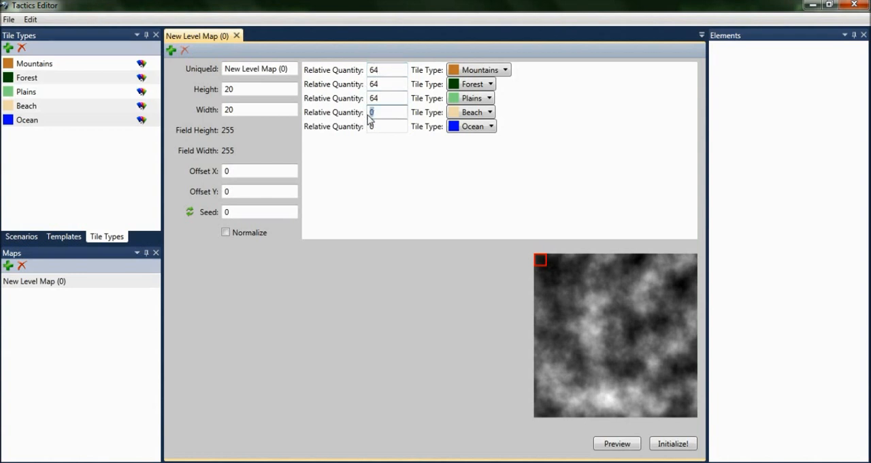
{"action": "type", "text": "64"}
{"action": "left_click", "coordinate": [372, 127]}
{"action": "type", "text": "64"}
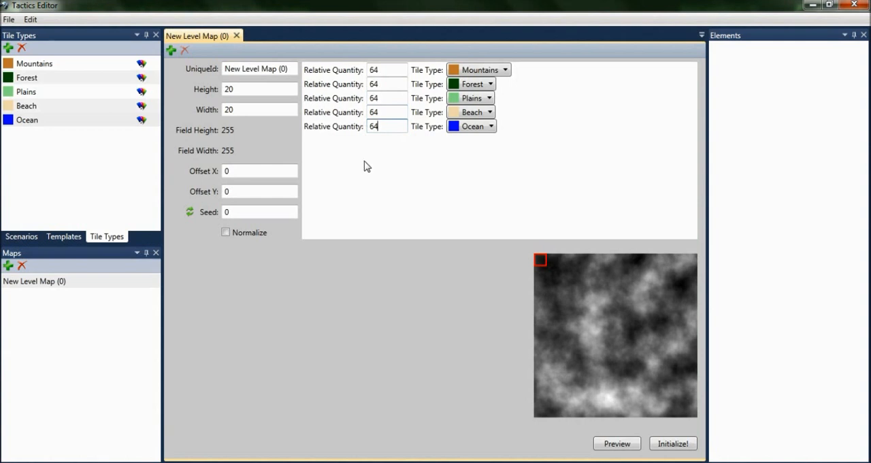
Step: Set the relative quantity of the Beach tile type to 48 and that of the Ocean tile type to 72
{"action": "left_click_drag", "start_coordinate": [390, 113], "coordinate": [353, 120]}
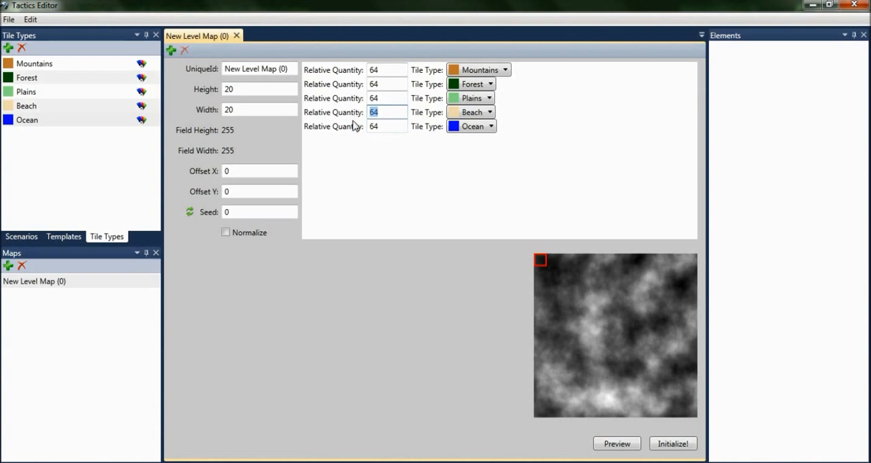
{"action": "type", "text": "48"}
{"action": "left_click_drag", "start_coordinate": [383, 126], "coordinate": [367, 130]}
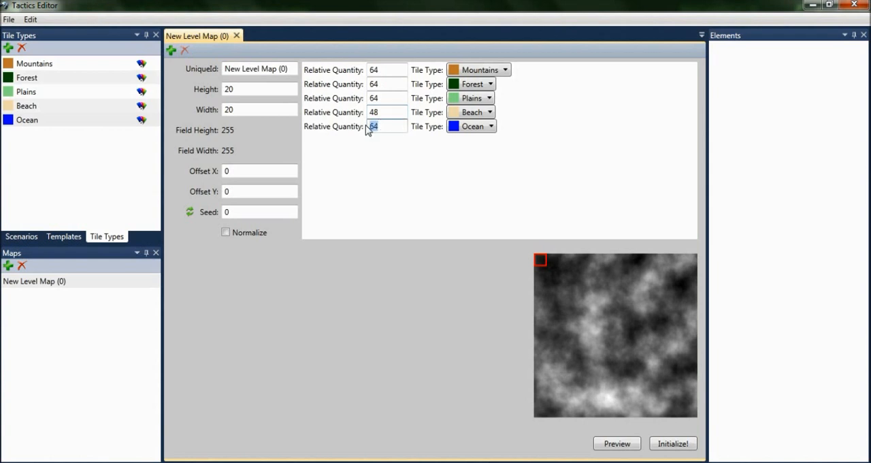
{"action": "type", "text": "72"}
{"action": "left_click", "coordinate": [394, 98]}
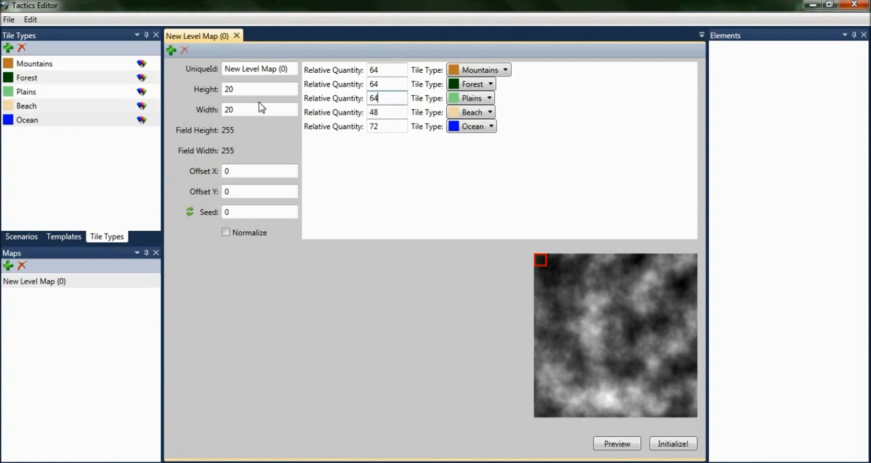
Step: Set both the height and the width of the level map to 50
{"action": "left_click_drag", "start_coordinate": [252, 89], "coordinate": [230, 113]}
{"action": "type", "text": "5050"}
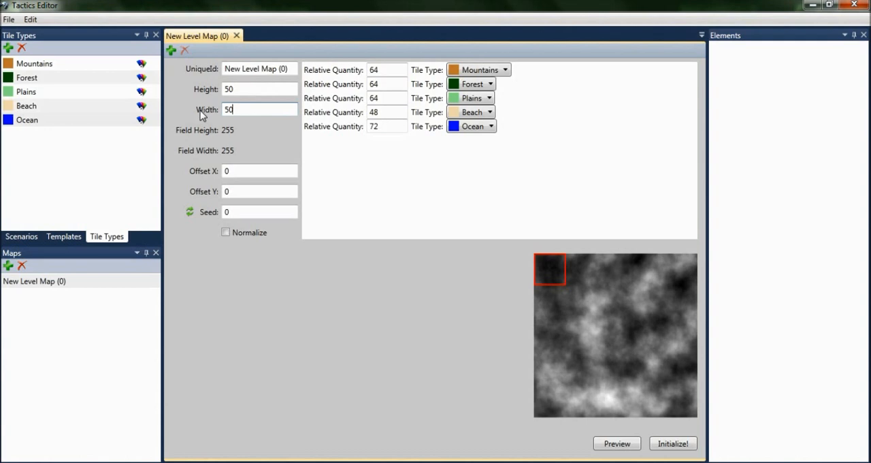
Step: Position the level map's sampling area in the noise field at Offset X 197 and Offset Y 197
{"action": "left_click_drag", "start_coordinate": [599, 296], "coordinate": [661, 395]}
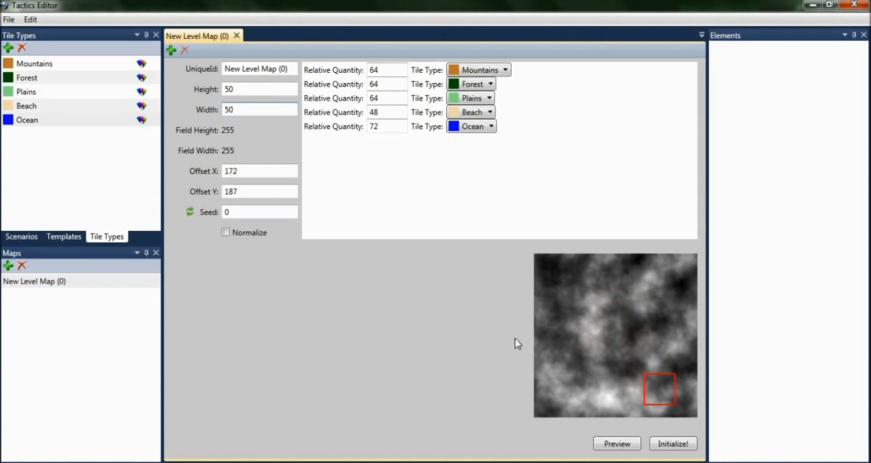
{"action": "left_click_drag", "start_coordinate": [250, 171], "coordinate": [207, 170]}
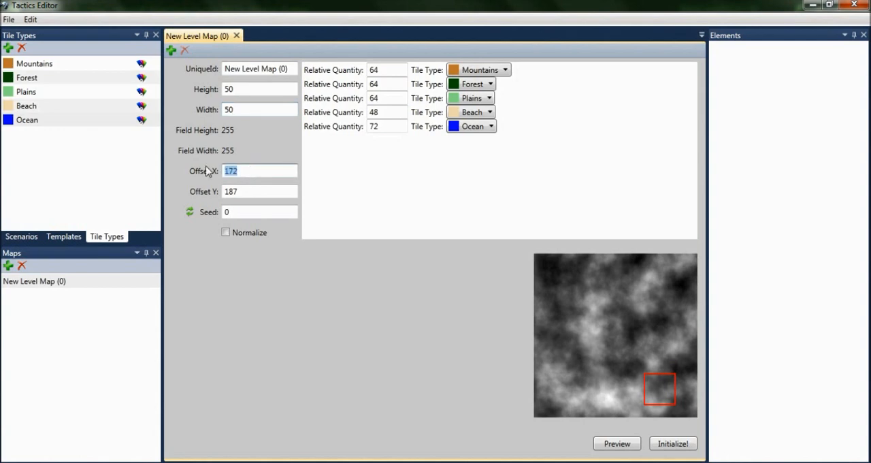
{"action": "type", "text": "197"}
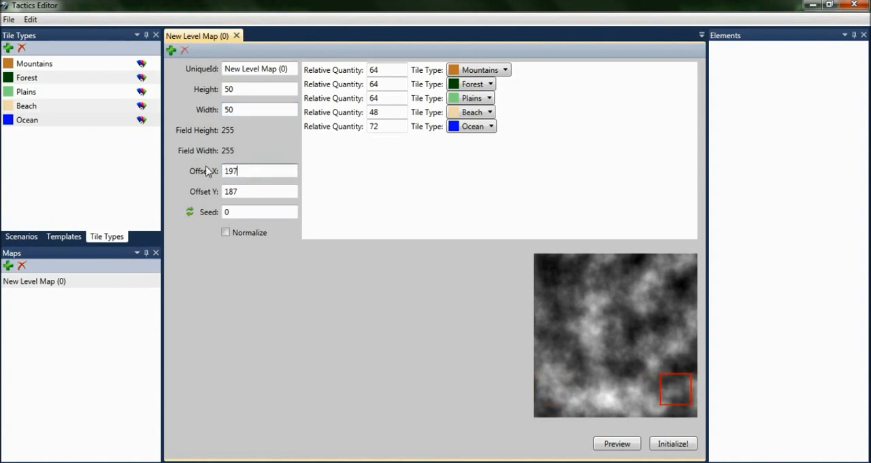
{"action": "left_click", "coordinate": [226, 192]}
{"action": "left_click_drag", "start_coordinate": [227, 191], "coordinate": [175, 176]}
{"action": "type", "text": "197"}
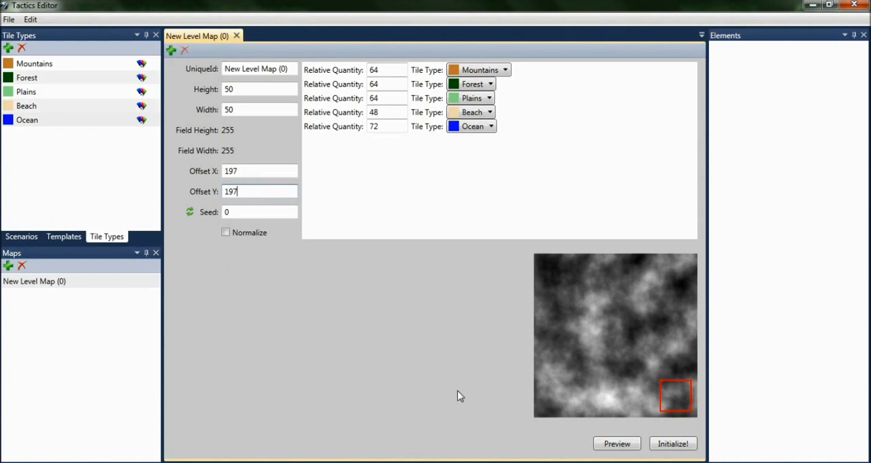
Step: Enable Normalize for the level map, preview its terrain and initialize it
{"action": "left_click", "coordinate": [226, 235]}
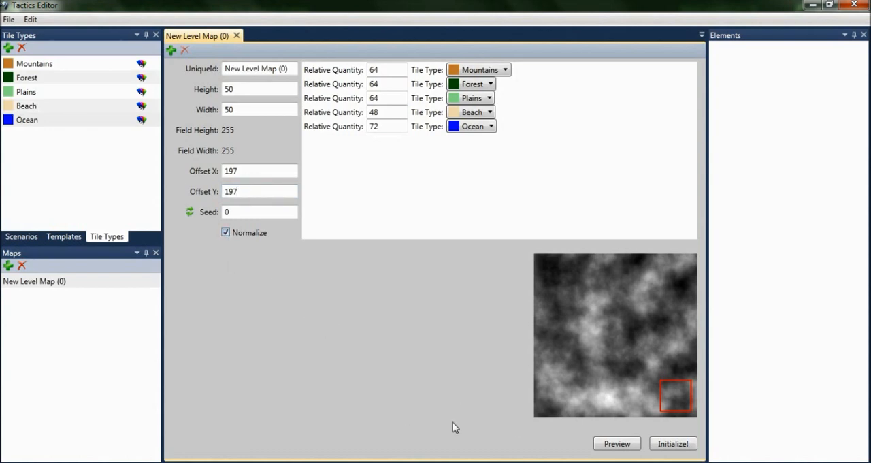
{"action": "left_click", "coordinate": [616, 443]}
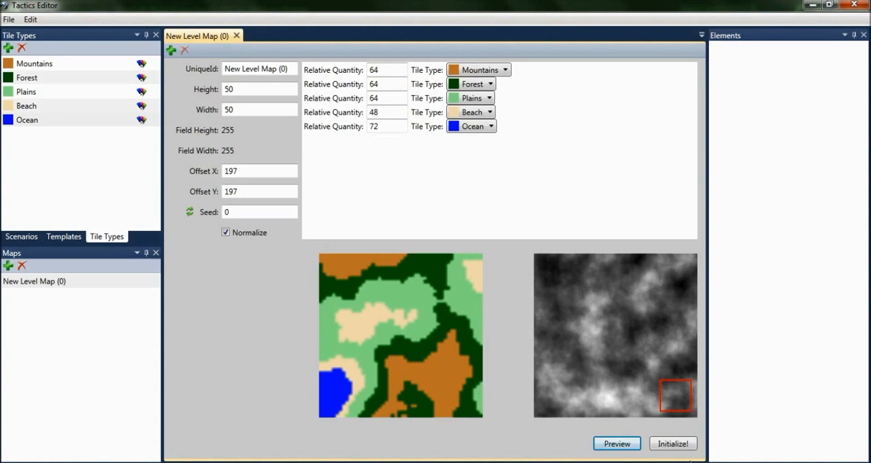
{"action": "left_click", "coordinate": [686, 445]}
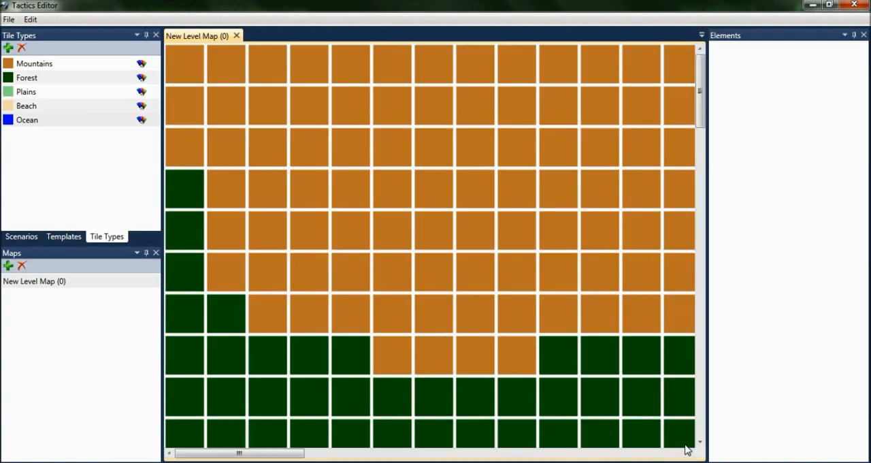
Step: Select a rectangular block of tiles, 4 wide and 7 high, across the plains and beach near the map's middle
{"action": "scroll", "coordinate": [488, 268], "scroll_direction": "down", "scroll_amount": 5}
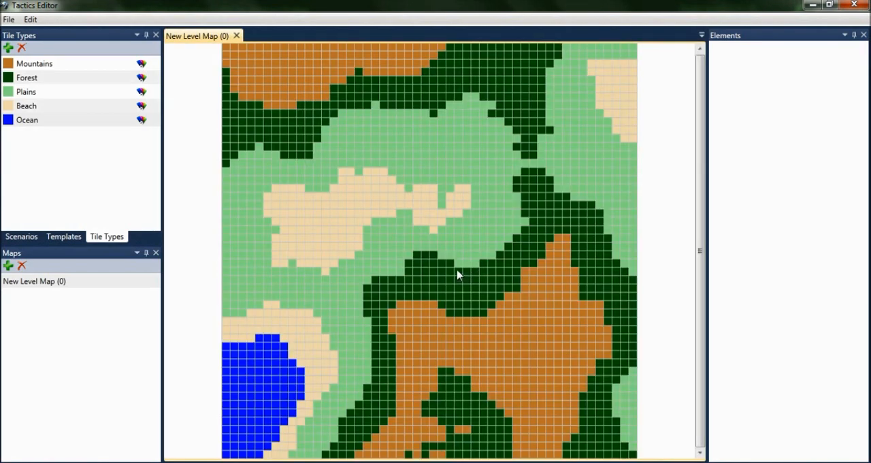
{"action": "scroll", "coordinate": [456, 268], "scroll_direction": "down", "scroll_amount": 1}
{"action": "scroll", "coordinate": [422, 266], "scroll_direction": "up", "scroll_amount": 4}
{"action": "scroll", "coordinate": [420, 266], "scroll_direction": "up", "scroll_amount": 2}
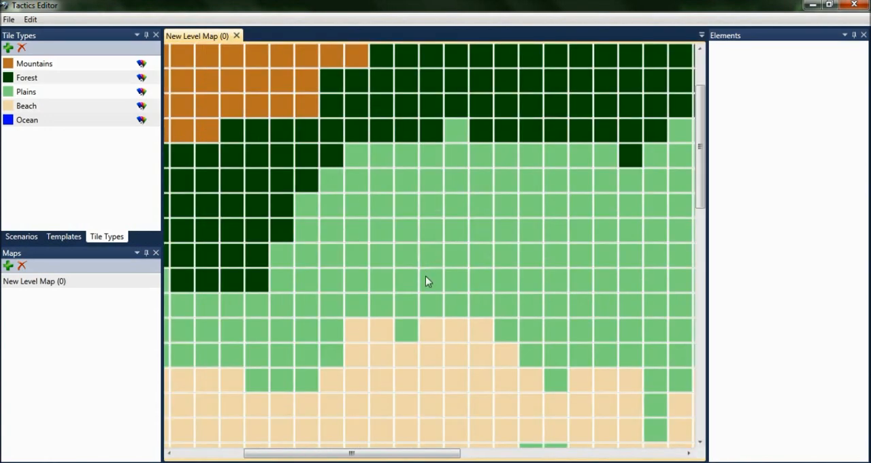
{"action": "left_click", "coordinate": [469, 299]}
{"action": "left_click_drag", "start_coordinate": [475, 311], "coordinate": [500, 369]}
{"action": "scroll", "coordinate": [500, 368], "scroll_direction": "down", "scroll_amount": 4}
{"action": "scroll", "coordinate": [431, 343], "scroll_direction": "up", "scroll_amount": 2}
{"action": "left_click_drag", "start_coordinate": [415, 314], "coordinate": [469, 314]}
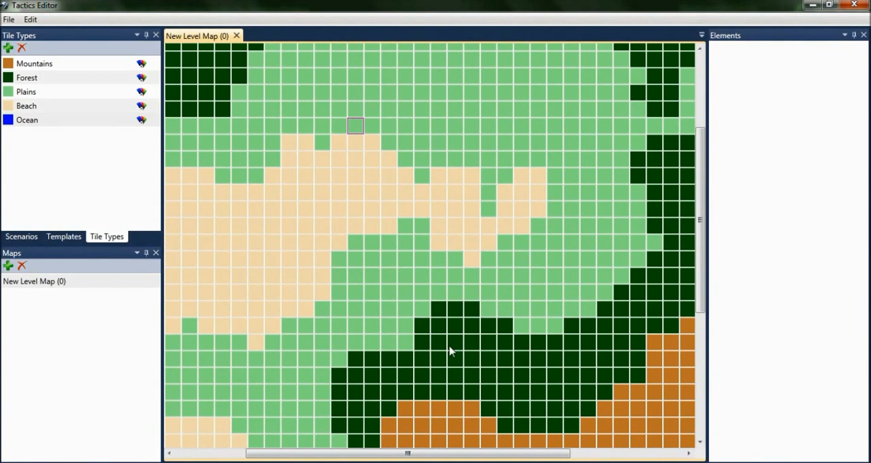
{"action": "left_click", "coordinate": [407, 225], "text": "shift"}
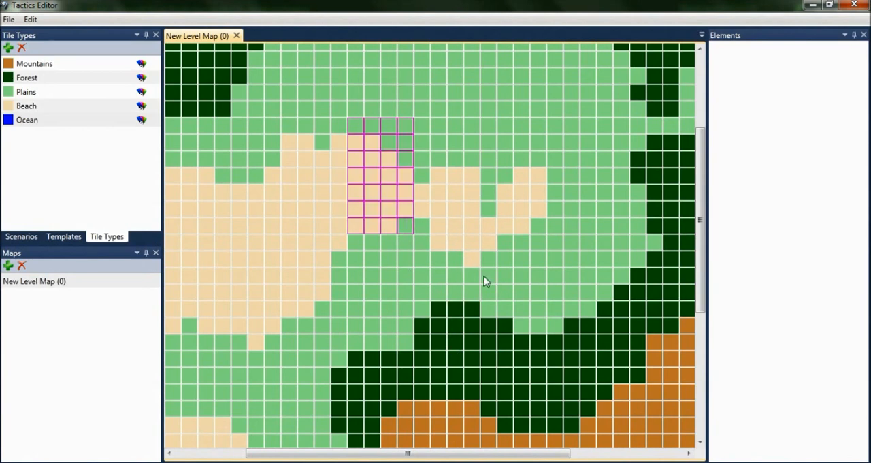
Step: Extend the tile selection with a single beach tile, a horizontal row of 6 plains tiles and an adjoining vertical column of 8 tiles
{"action": "left_click", "coordinate": [490, 229], "text": "ctrl"}
{"action": "left_click", "coordinate": [495, 110], "text": "ctrl"}
{"action": "left_click", "coordinate": [565, 110], "text": "shift"}
{"action": "left_click", "coordinate": [576, 227], "text": "shift"}
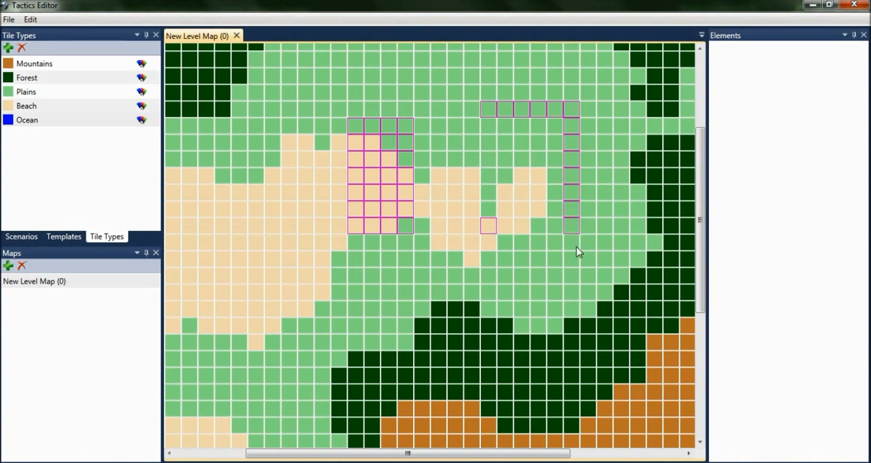
Step: Convert the large inland beach area in the middle of the map to Plains tiles using two rectangular selections
{"action": "left_click", "coordinate": [501, 232], "text": "shift"}
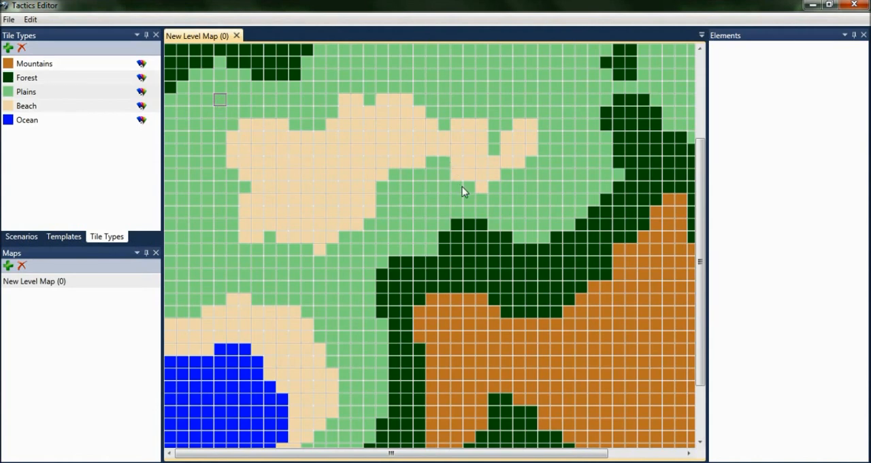
{"action": "left_click", "coordinate": [531, 208], "text": "shift"}
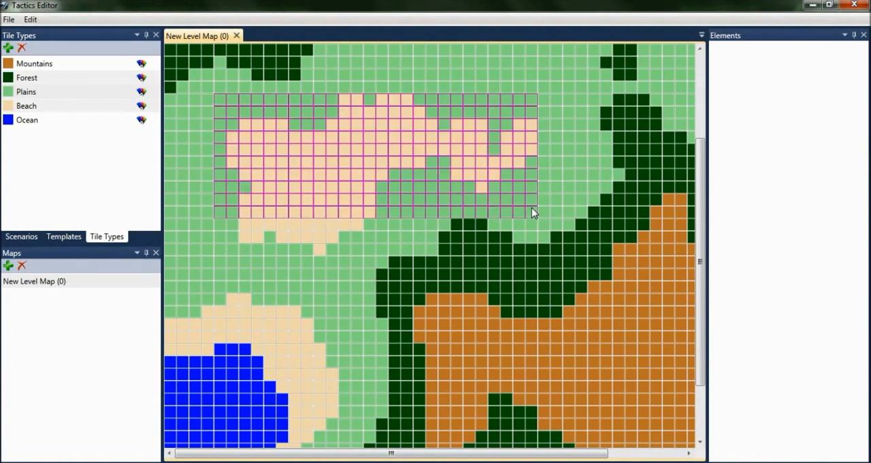
{"action": "key", "text": "3"}
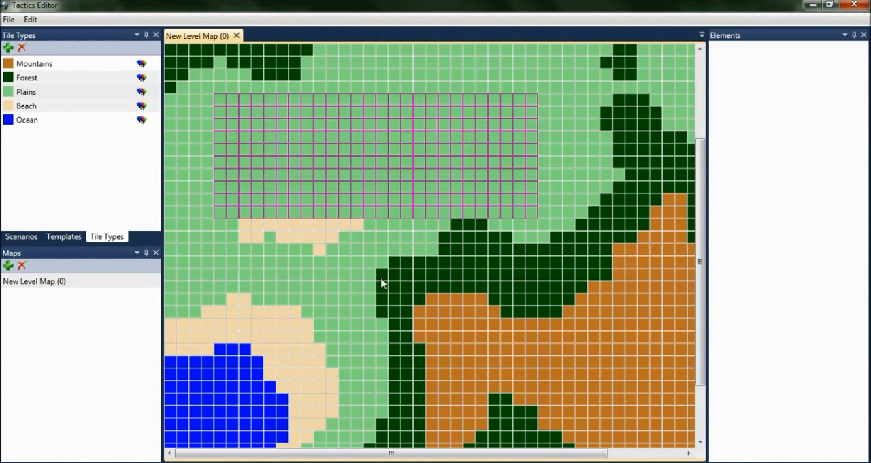
{"action": "left_click", "coordinate": [230, 227]}
{"action": "left_click", "coordinate": [370, 249], "text": "shift"}
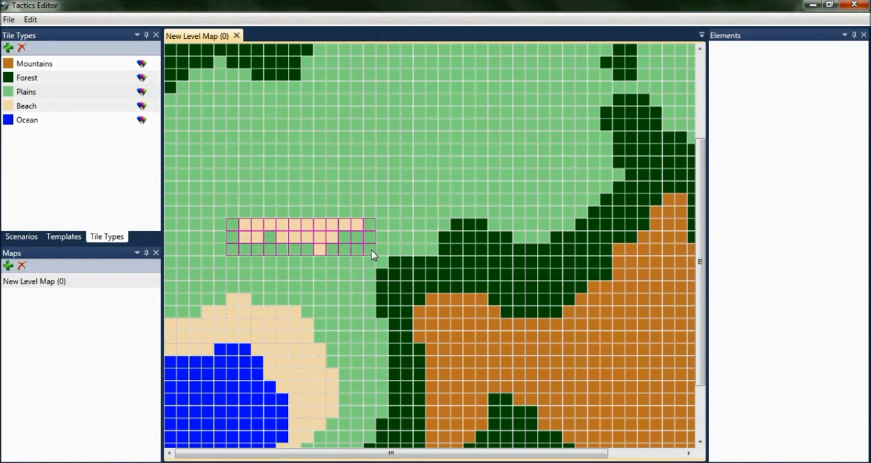
{"action": "key", "text": "3"}
Step: Convert the beach area at the map's upper-right corner to Plains tiles and clear the tile selection
{"action": "left_click_drag", "start_coordinate": [366, 452], "coordinate": [440, 453]}
{"action": "scroll", "coordinate": [674, 208], "scroll_direction": "up", "scroll_amount": 4}
{"action": "scroll", "coordinate": [600, 310], "scroll_direction": "down", "scroll_amount": 4}
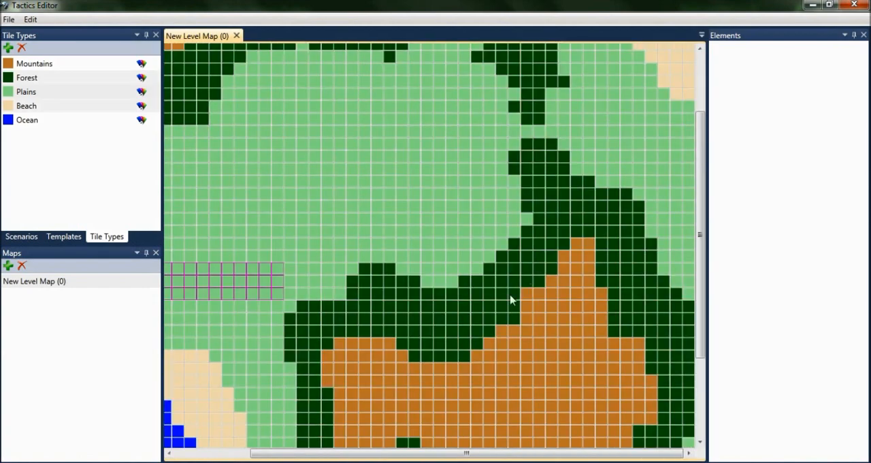
{"action": "scroll", "coordinate": [556, 212], "scroll_direction": "up", "scroll_amount": 3}
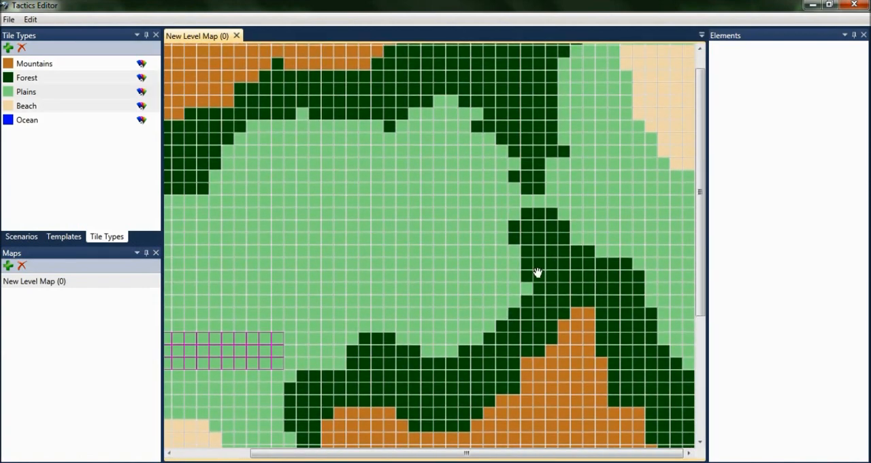
{"action": "left_click", "coordinate": [688, 186]}
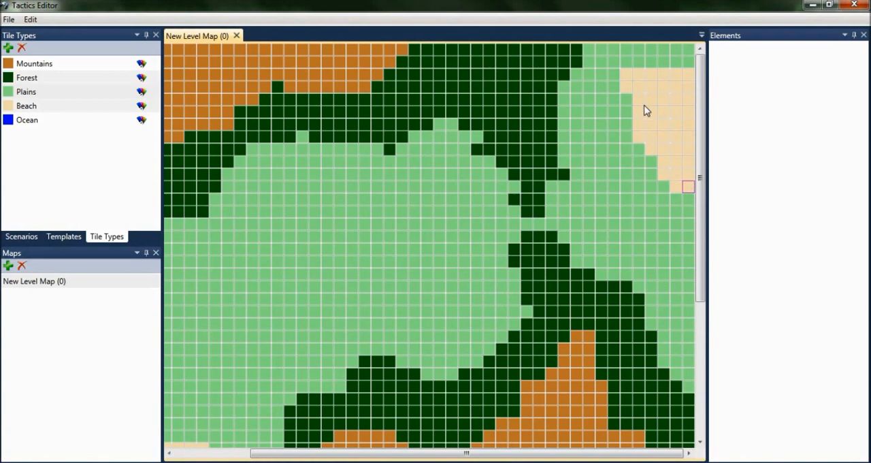
{"action": "left_click", "coordinate": [630, 76], "text": "shift"}
{"action": "key", "text": "3"}
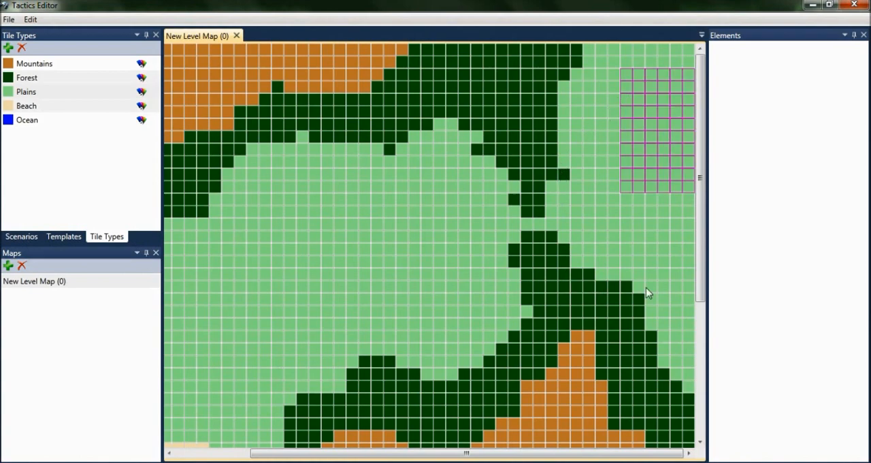
{"action": "left_click_drag", "start_coordinate": [613, 456], "coordinate": [531, 455]}
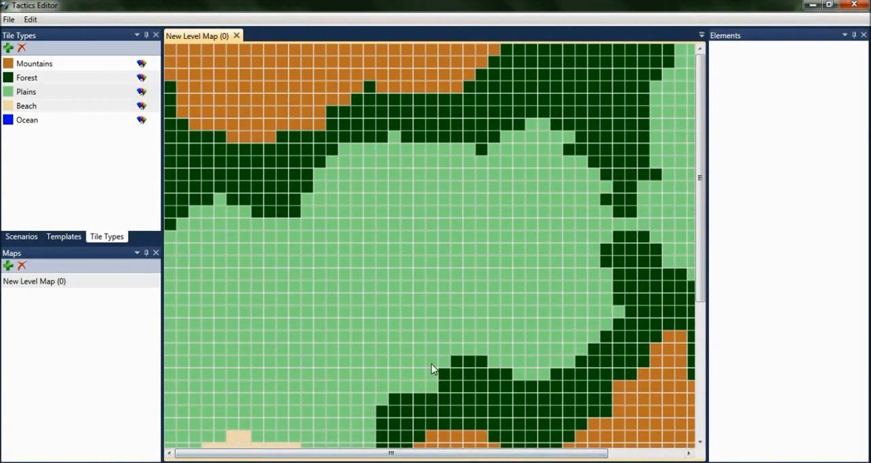
{"action": "scroll", "coordinate": [419, 351], "scroll_direction": "down", "scroll_amount": 4}
{"action": "scroll", "coordinate": [419, 352], "scroll_direction": "down", "scroll_amount": 1}
{"action": "scroll", "coordinate": [419, 351], "scroll_direction": "up", "scroll_amount": 1}
{"action": "left_click", "coordinate": [359, 239]}
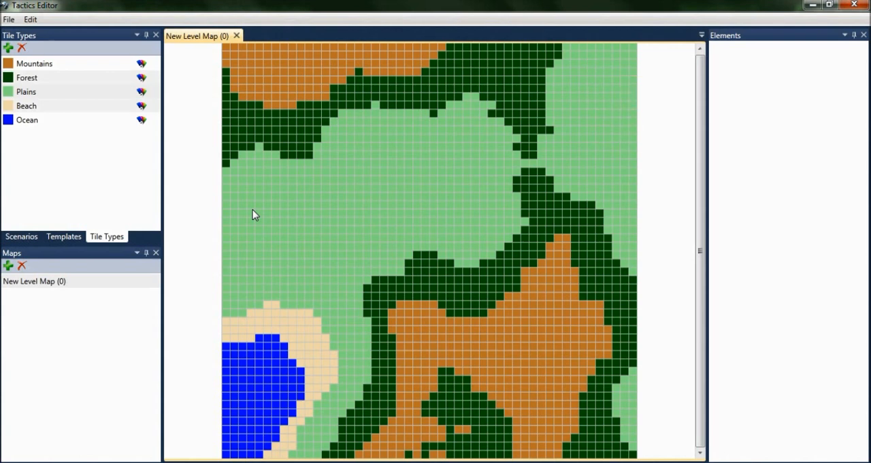
Step: Add a second level map to the scenario and open it for editing
{"action": "left_click", "coordinate": [30, 238]}
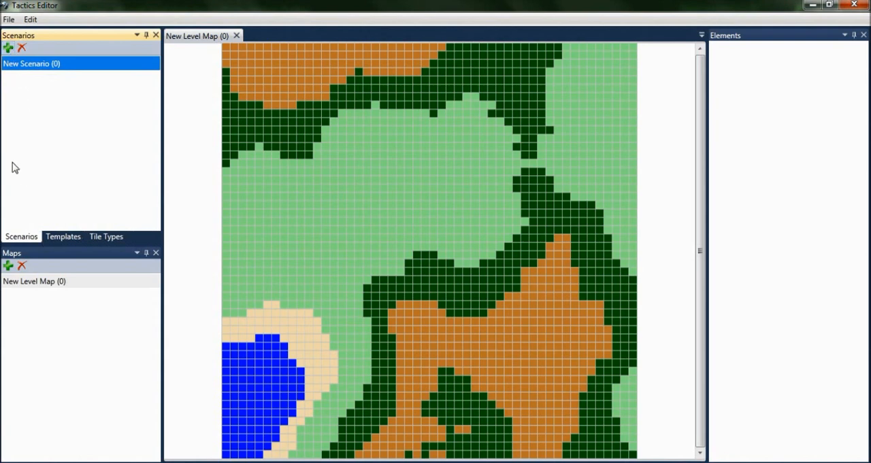
{"action": "left_click", "coordinate": [9, 267]}
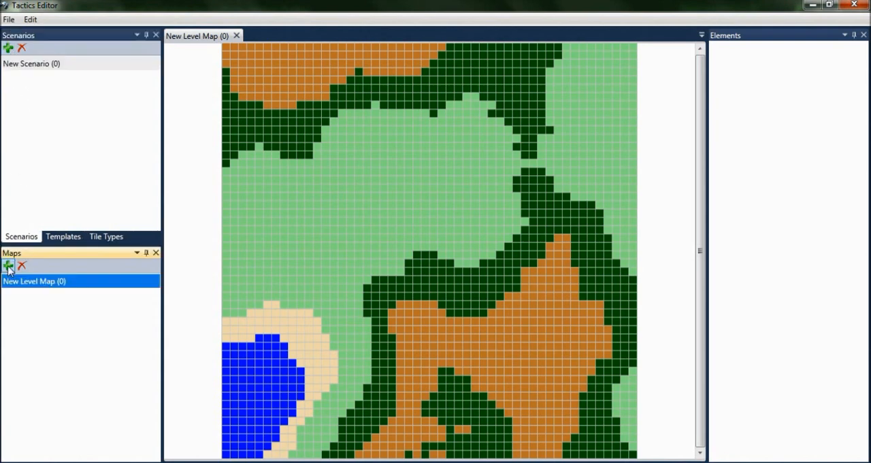
{"action": "left_click", "coordinate": [8, 267]}
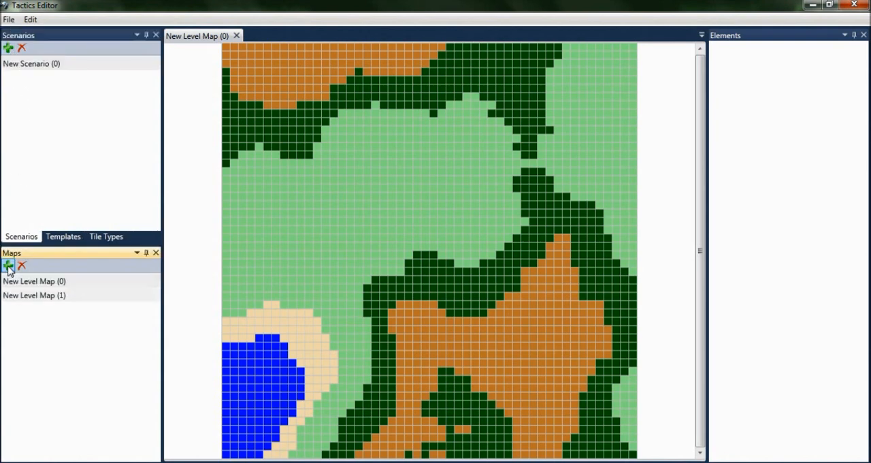
{"action": "left_click", "coordinate": [11, 297]}
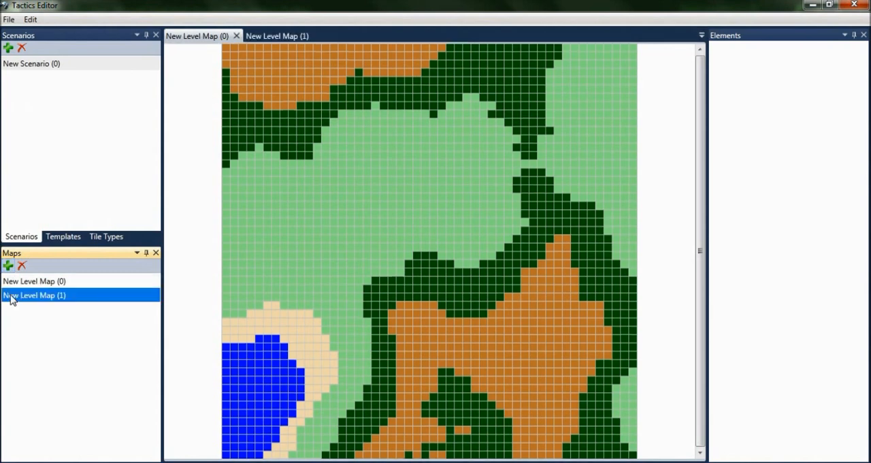
Step: Dock the New Level Map (1) document beneath New Level Map (0) so both maps share the editing area
{"action": "left_click", "coordinate": [265, 39]}
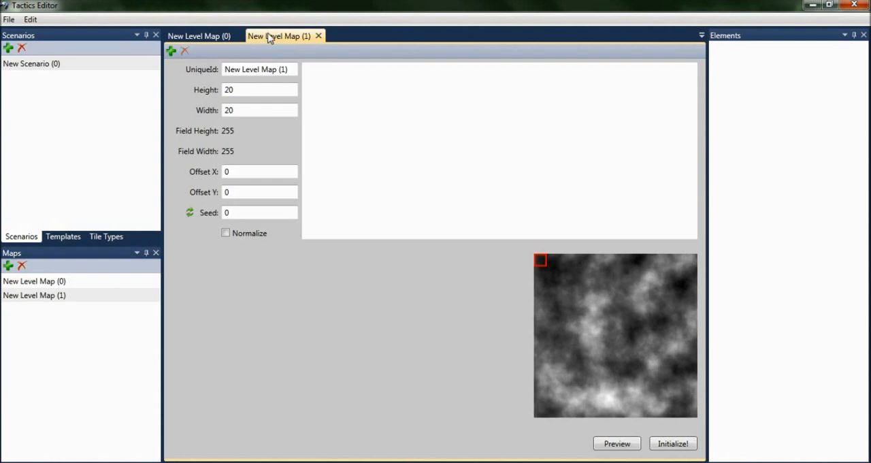
{"action": "left_click", "coordinate": [318, 36]}
{"action": "left_click_drag", "start_coordinate": [332, 82], "coordinate": [428, 269]}
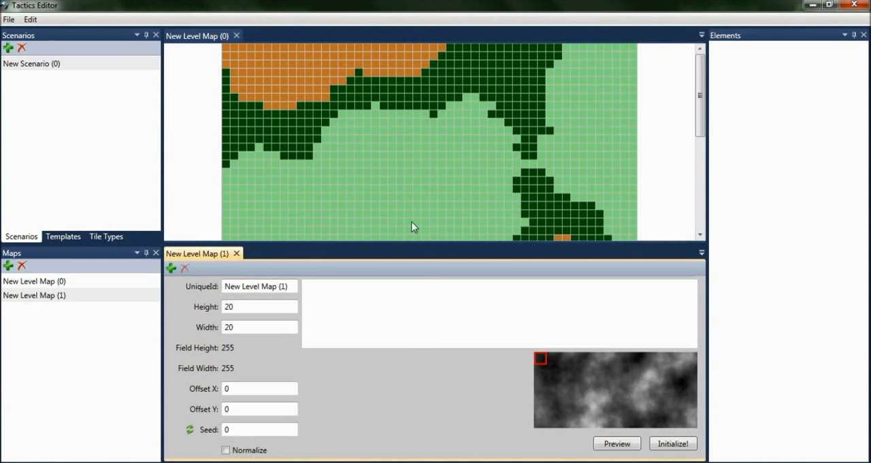
Step: Open DefaultTileTypeTemplate and add a FloatElement entry to it
{"action": "left_click", "coordinate": [63, 236]}
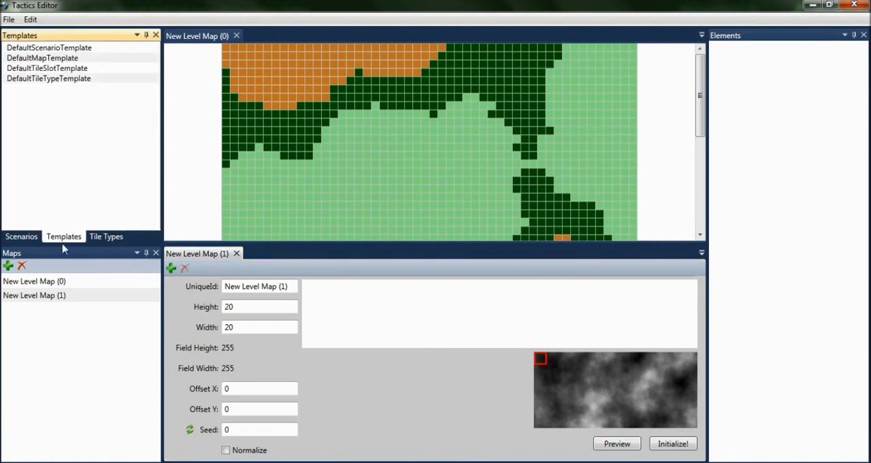
{"action": "left_click", "coordinate": [35, 80]}
{"action": "left_click", "coordinate": [260, 37]}
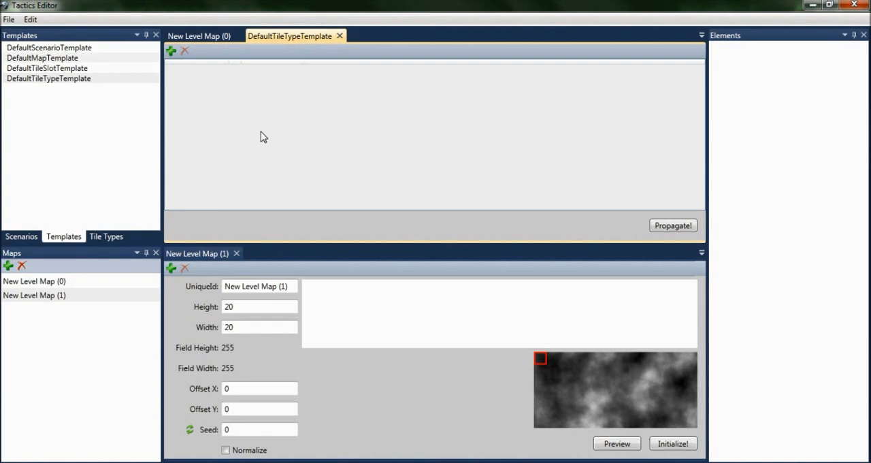
{"action": "left_click", "coordinate": [171, 51]}
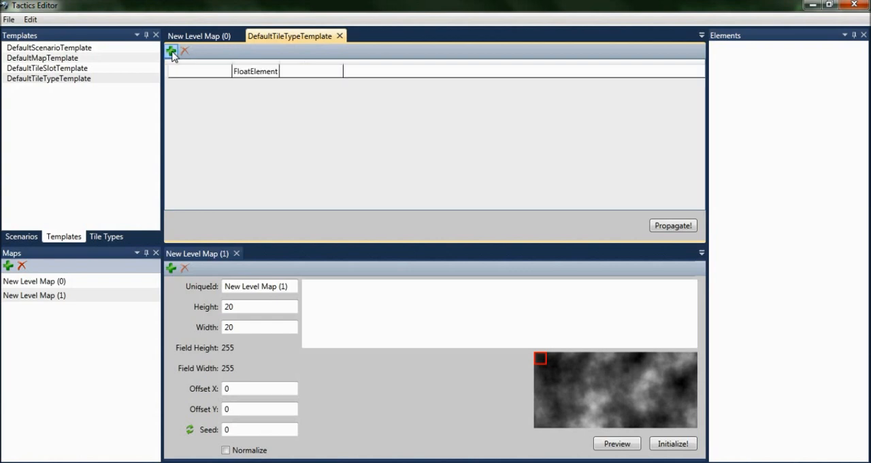
Step: Add two more FloatElement entries to the tile type template and name the first entry MoveCost
{"action": "left_click", "coordinate": [172, 51]}
{"action": "left_click", "coordinate": [172, 51]}
{"action": "left_click", "coordinate": [176, 72]}
{"action": "type", "text": "MoveCost"}
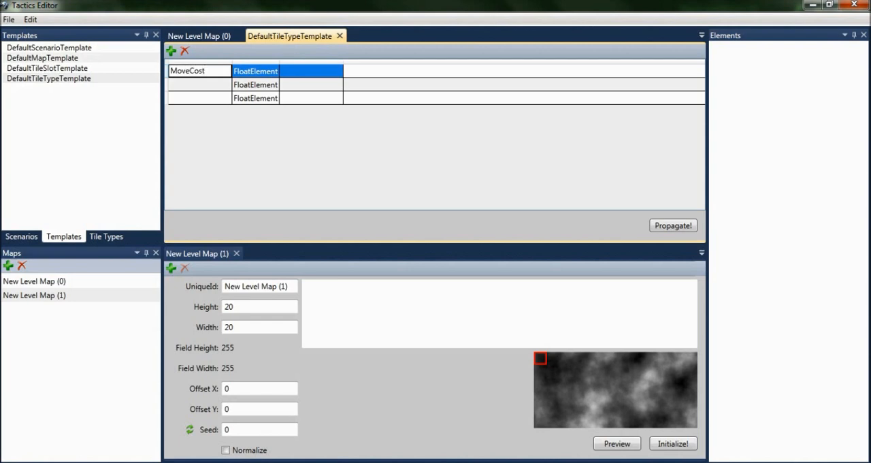
{"action": "key", "text": "Return"}
Step: Name the second template element DefenseBonus and the third AvoidanceBonus
{"action": "key", "text": "F2"}
{"action": "type", "text": "DefenseBonus"}
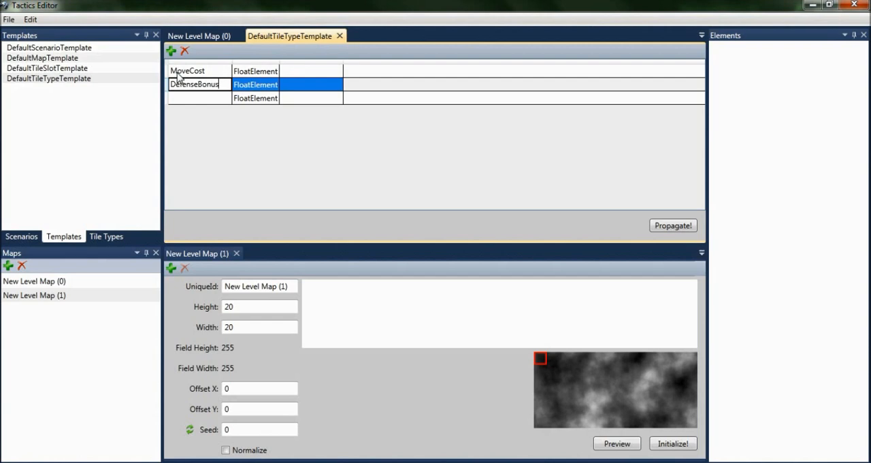
{"action": "key", "text": "BackSpace"}
{"action": "key", "text": "BackSpace"}
{"action": "key", "text": "BackSpace"}
{"action": "key", "text": "BackSpace"}
{"action": "key", "text": "BackSpace"}
{"action": "type", "text": "Bonus"}
{"action": "key", "text": "Return"}
{"action": "key", "text": "F2"}
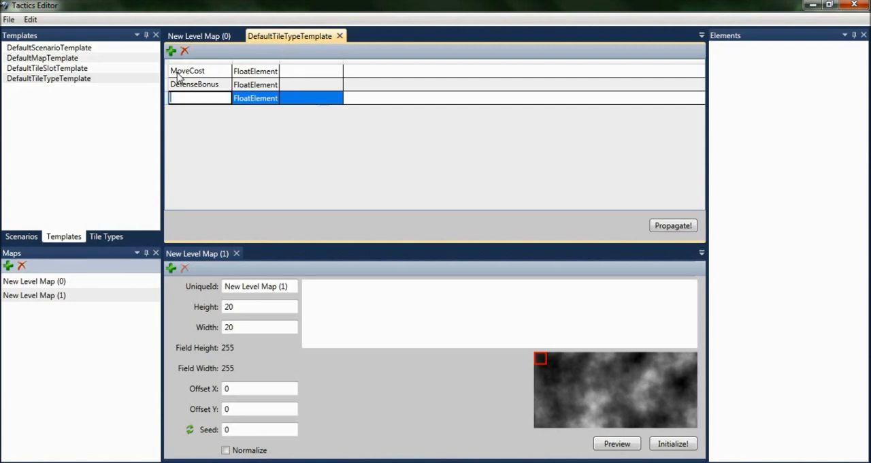
{"action": "type", "text": "AvoidanceBonus"}
{"action": "key", "text": "Return"}
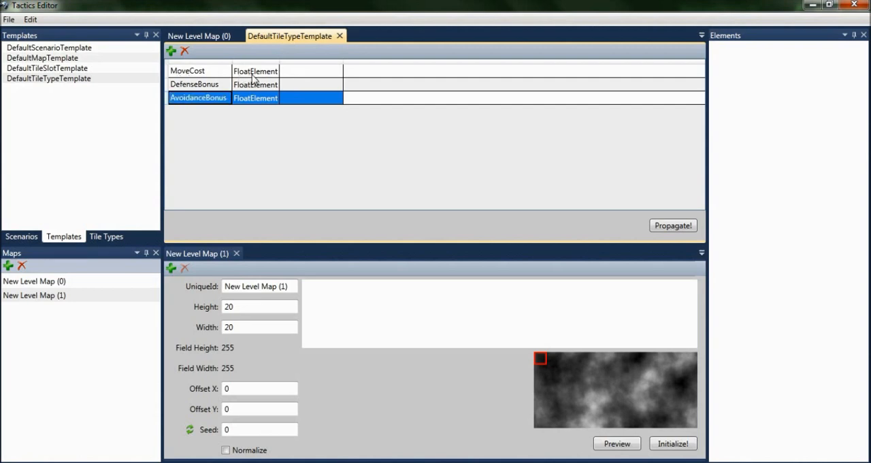
Step: Set the template's default values to 1 for MoveCost, 0 for DefenseBonus and 0 for AvoidanceBonus
{"action": "double_click", "coordinate": [305, 71]}
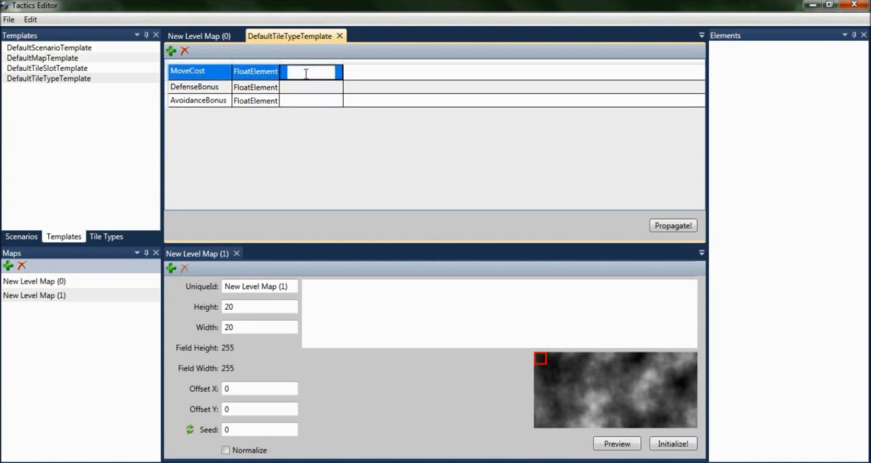
{"action": "type", "text": "1"}
{"action": "left_click", "coordinate": [309, 85]}
{"action": "left_click", "coordinate": [308, 83]}
{"action": "type", "text": "0"}
{"action": "left_click", "coordinate": [293, 103]}
{"action": "left_click", "coordinate": [297, 99]}
{"action": "type", "text": "0"}
{"action": "key", "text": "Return"}
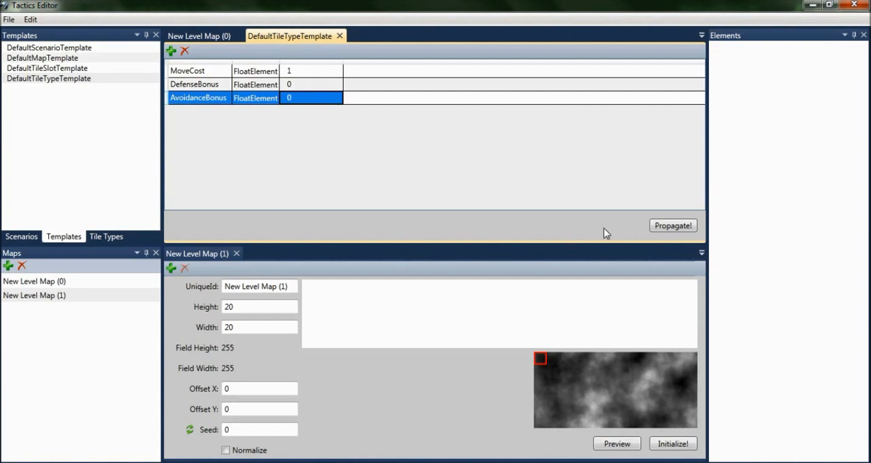
Step: Propagate the template to the tile types and check the elements of Mountains, Forest and Plains
{"action": "left_click", "coordinate": [664, 227]}
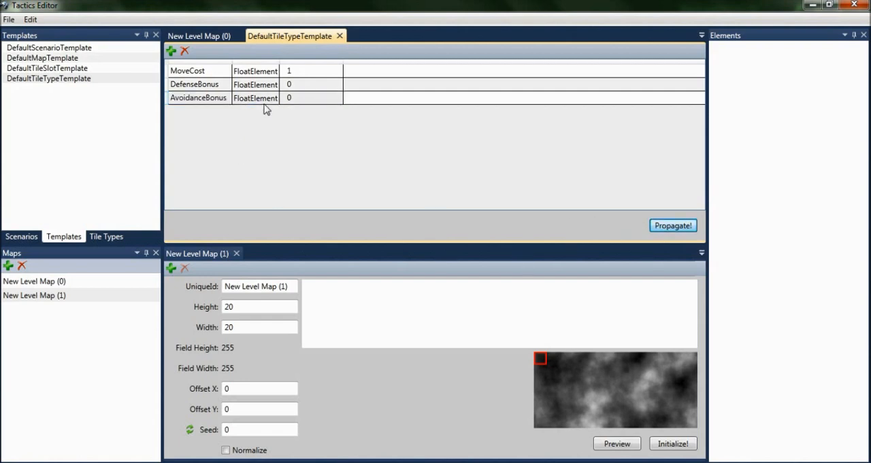
{"action": "left_click", "coordinate": [104, 237]}
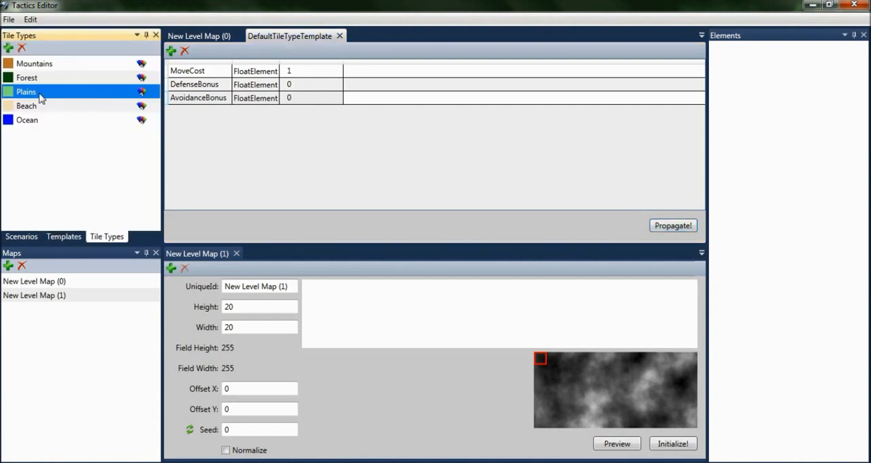
{"action": "left_click", "coordinate": [33, 68]}
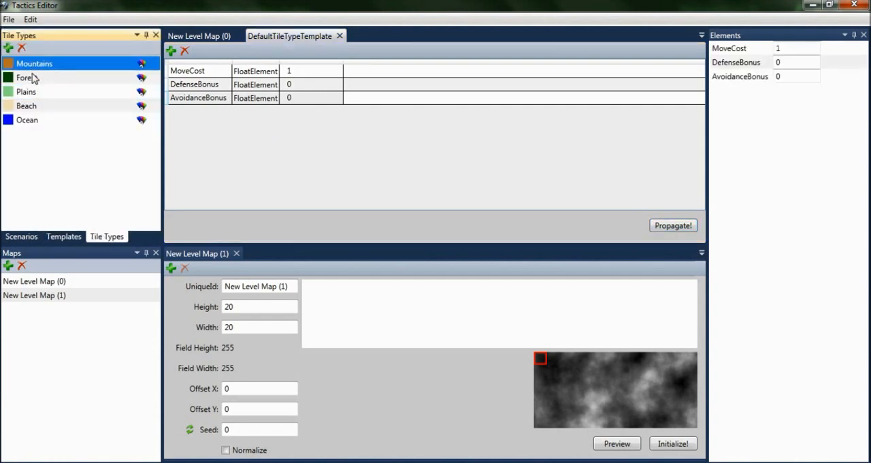
{"action": "left_click", "coordinate": [34, 79]}
{"action": "left_click", "coordinate": [36, 93]}
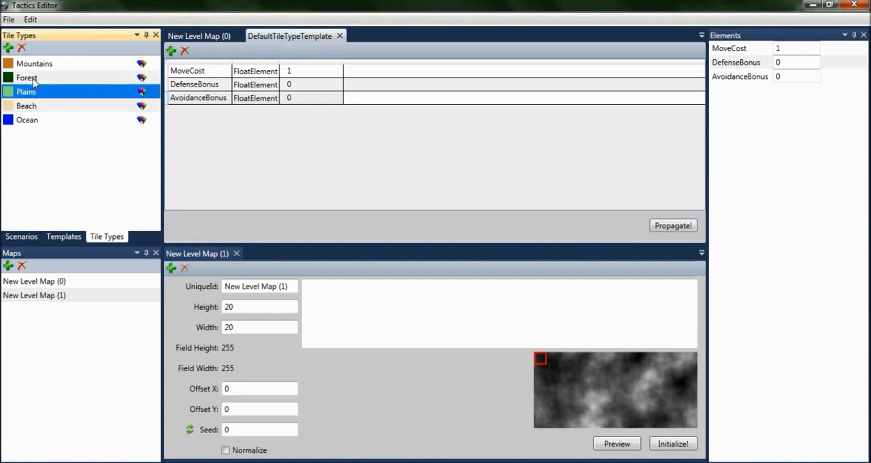
Step: Set the Forest tile type's DefenseBonus to 1, AvoidanceBonus to 10 and MoveCost to 1.5, and view the Plains elements for comparison
{"action": "left_click", "coordinate": [34, 79]}
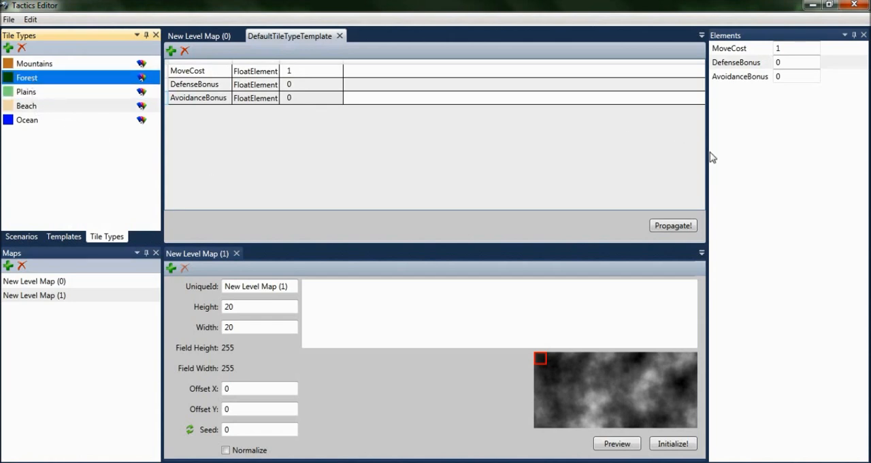
{"action": "double_click", "coordinate": [778, 62]}
{"action": "type", "text": "1"}
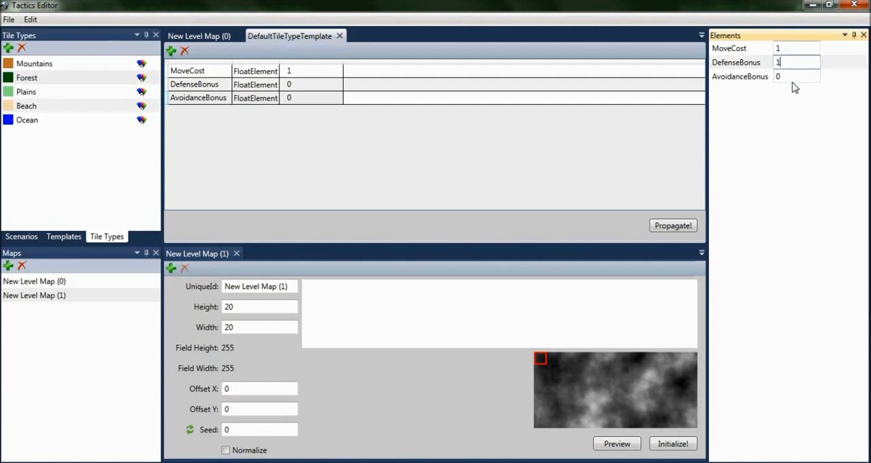
{"action": "double_click", "coordinate": [790, 77]}
{"action": "type", "text": "10"}
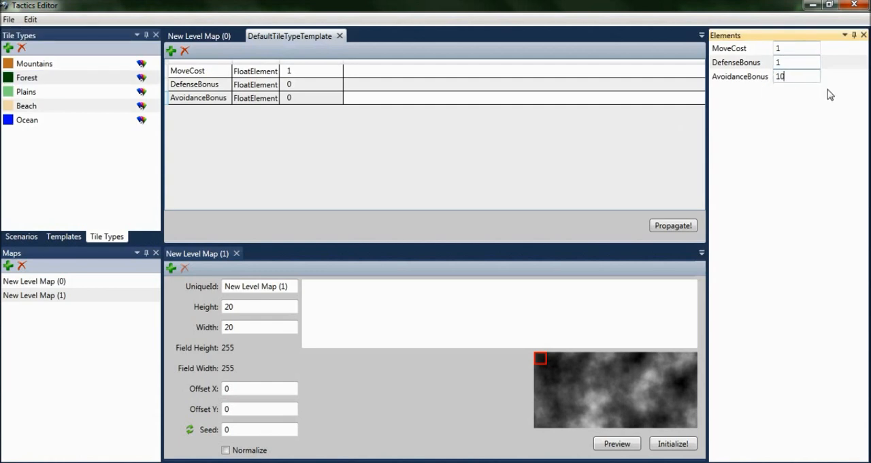
{"action": "double_click", "coordinate": [809, 48]}
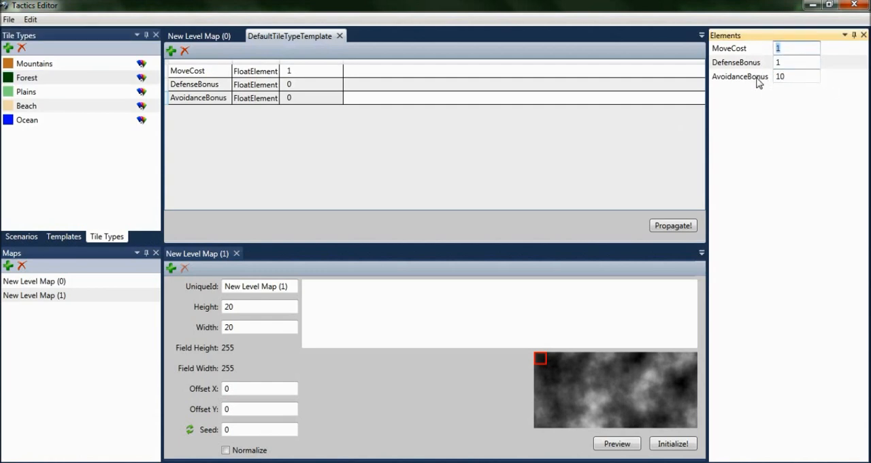
{"action": "type", "text": "1.5"}
{"action": "left_click", "coordinate": [806, 77]}
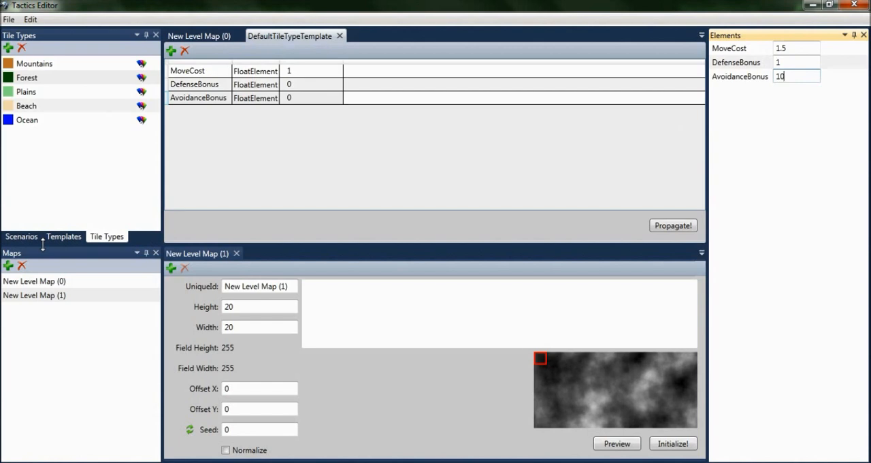
{"action": "left_click", "coordinate": [27, 96]}
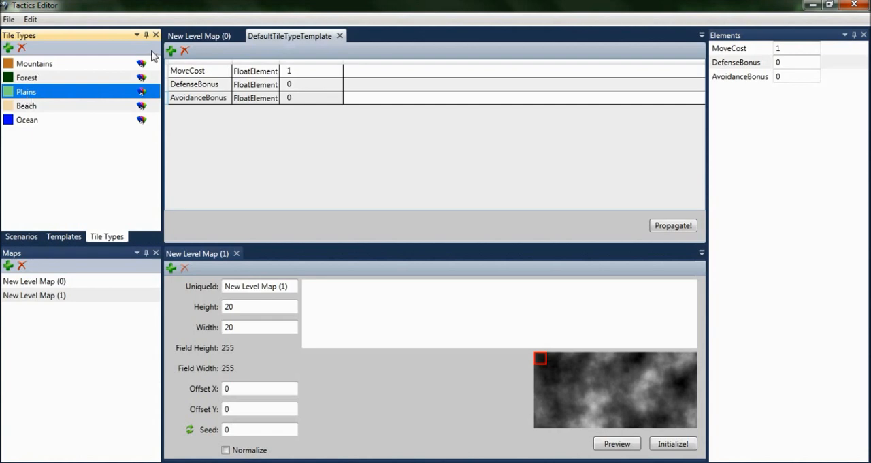
Step: Dock New Level Map (1) back into the same document group as New Level Map (0) and display New Level Map (0)
{"action": "left_click", "coordinate": [172, 35]}
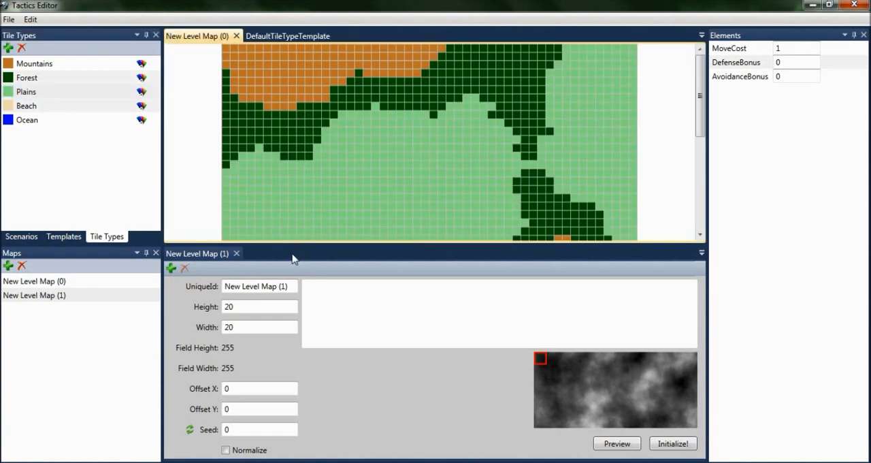
{"action": "left_click_drag", "start_coordinate": [213, 258], "coordinate": [436, 249]}
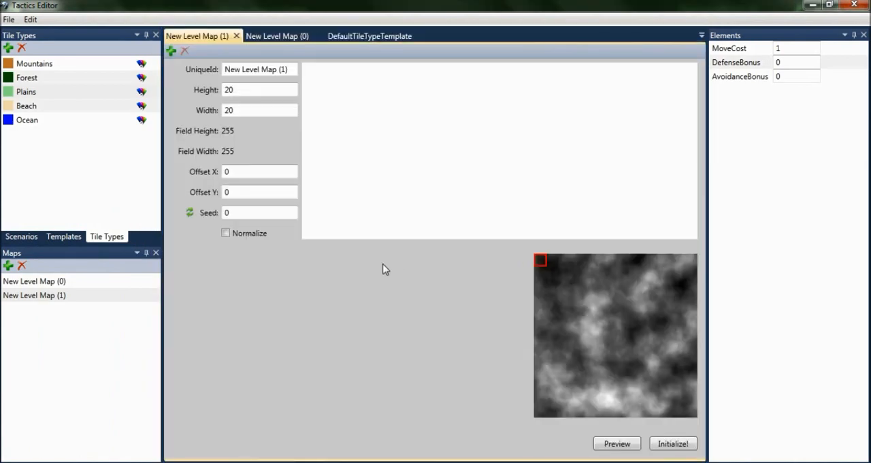
{"action": "left_click", "coordinate": [287, 37]}
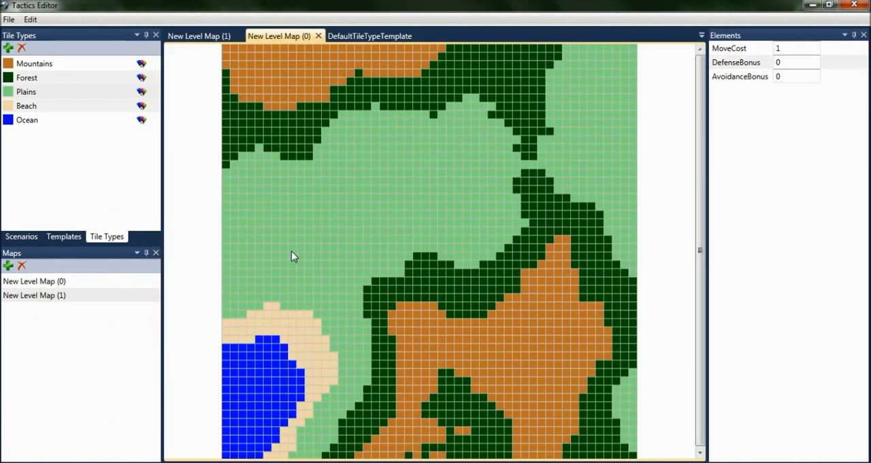